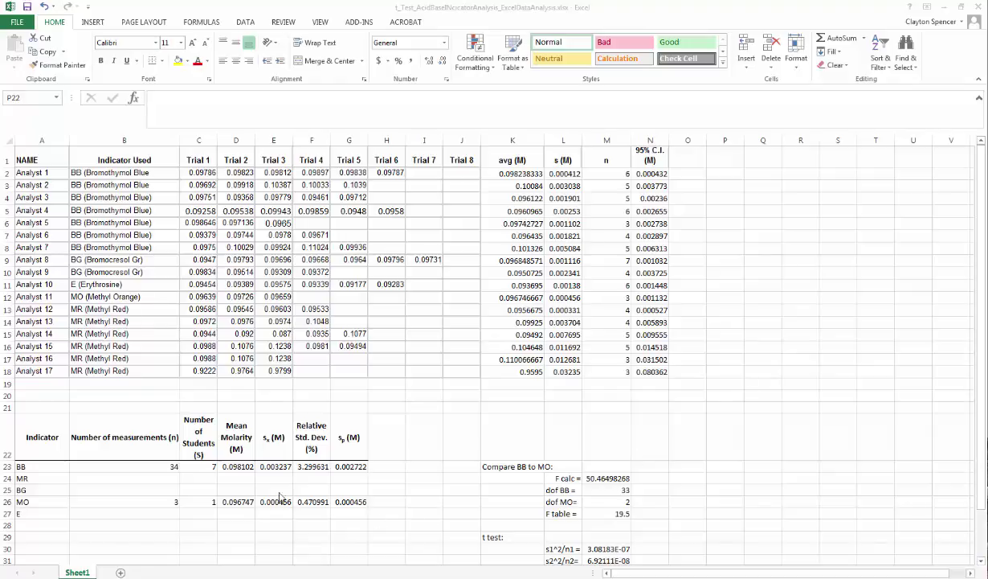
- Review the BB and MO mean molarity formulas, the F calc formula and the F table value 19.5
left_click(236, 470)
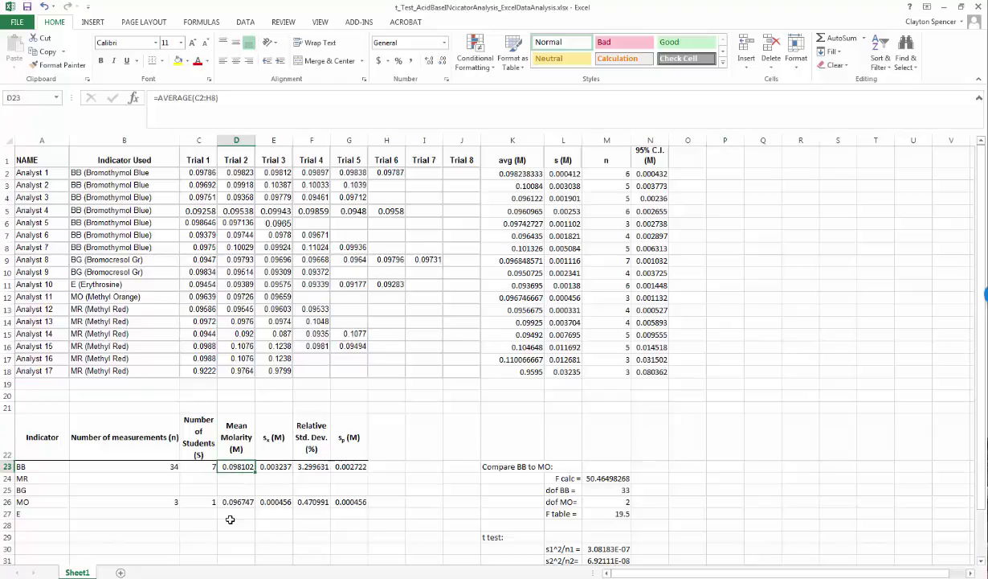
left_click(228, 500)
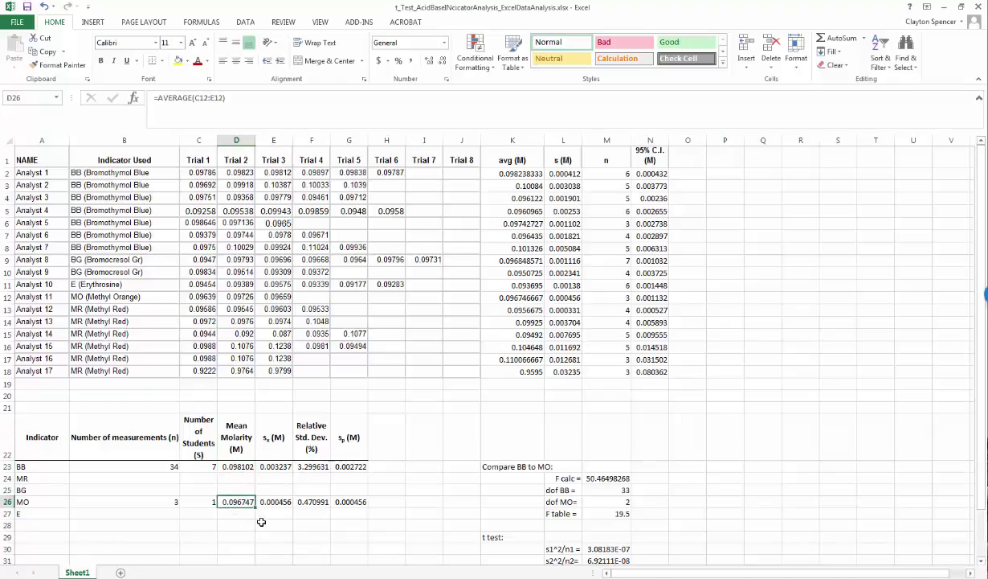
scroll(773, 501, "down", 1)
scroll(773, 501, "down", 2)
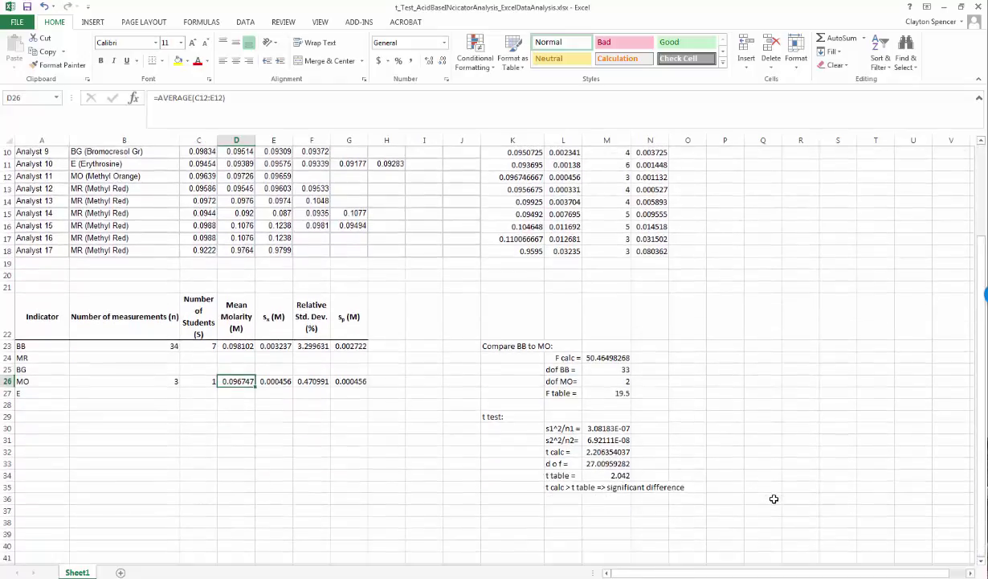
left_click(606, 357)
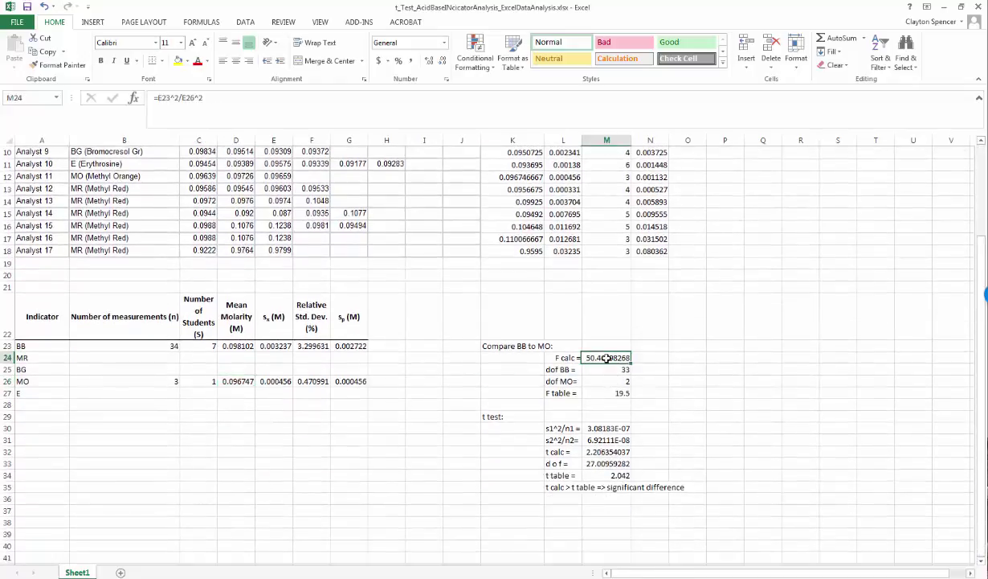
left_click(582, 392)
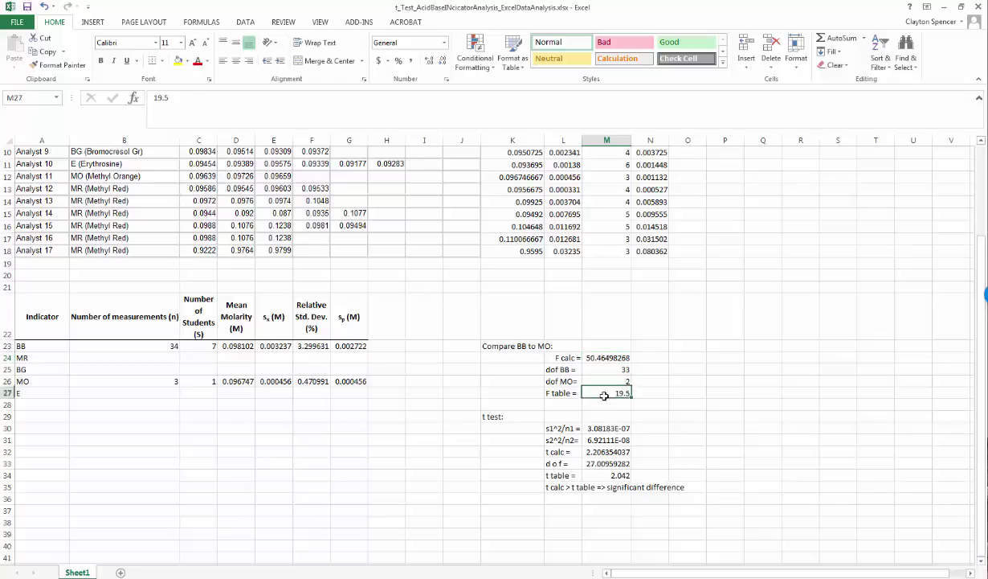
- Review the t calc and degrees of freedom formulas, t table 2.042, and the L35 significance conclusion
left_click(591, 452)
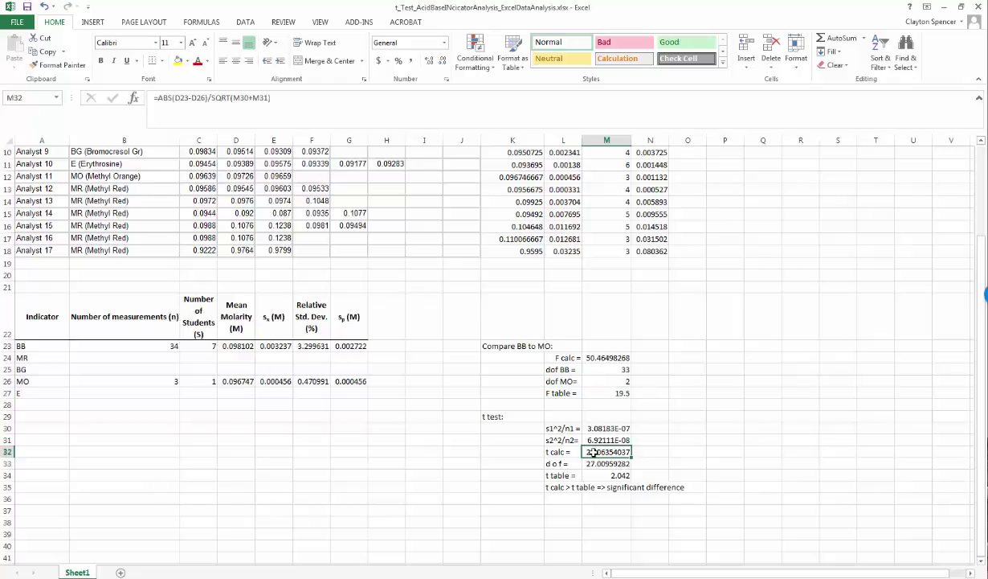
left_click(593, 464)
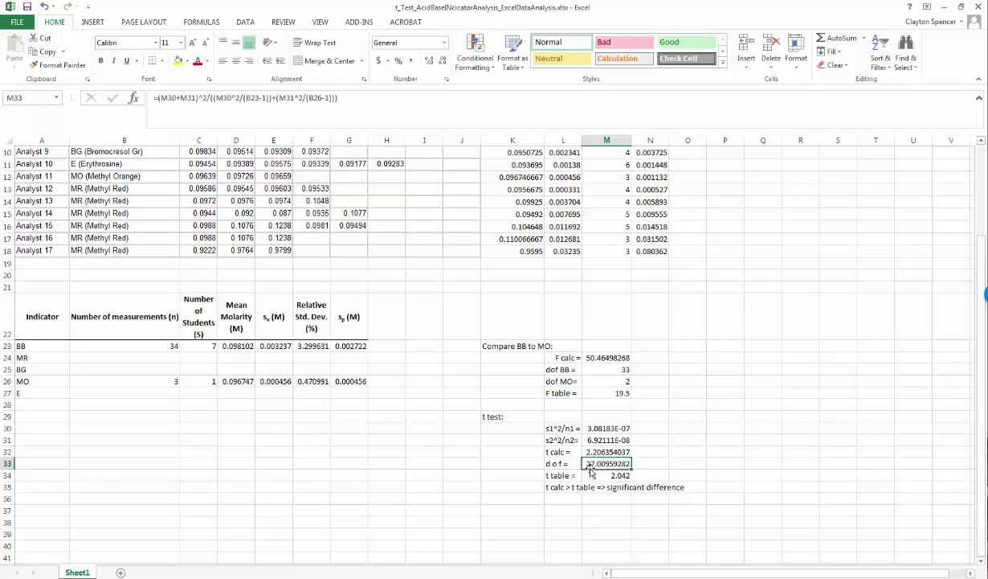
left_click(601, 475)
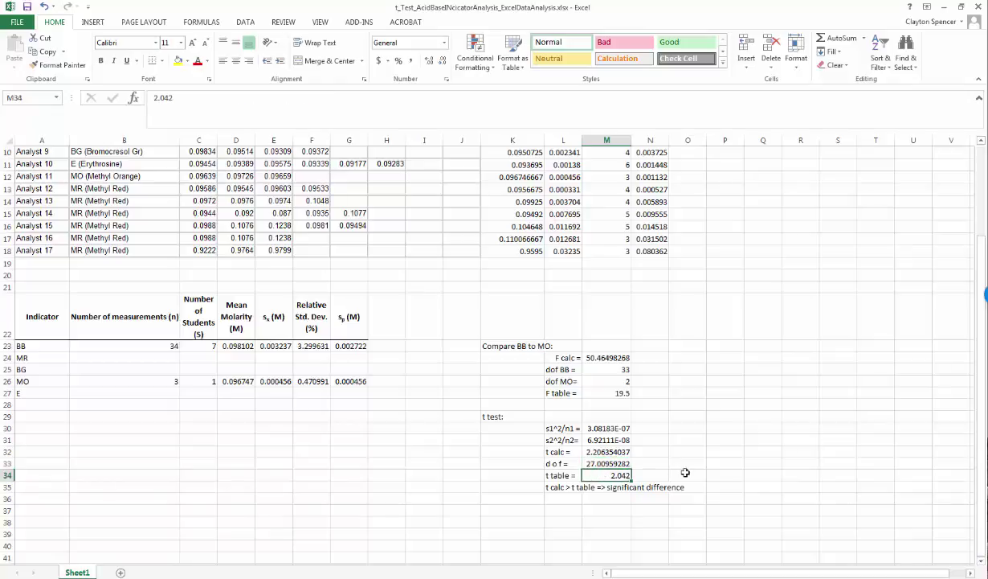
left_click(614, 453)
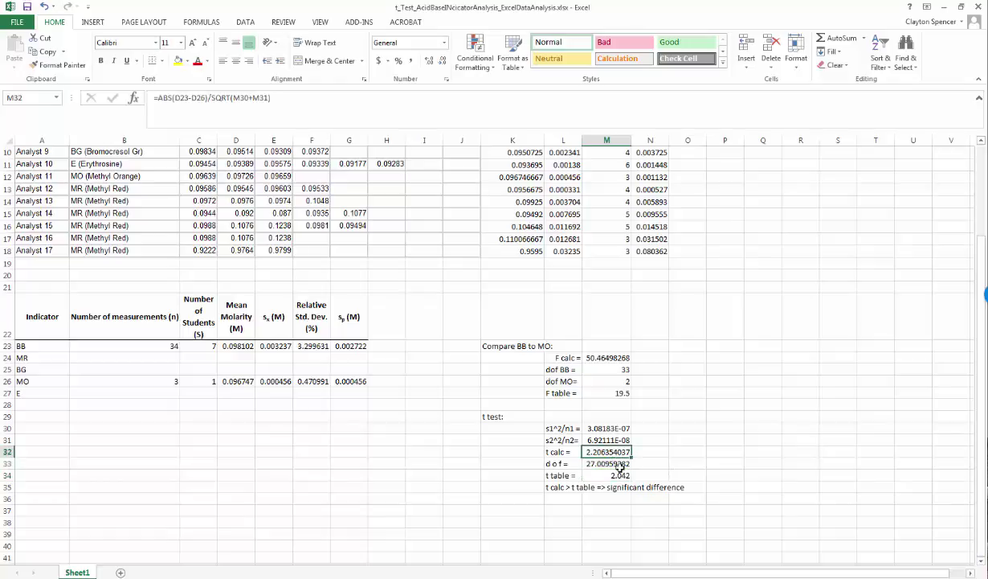
left_click(609, 475)
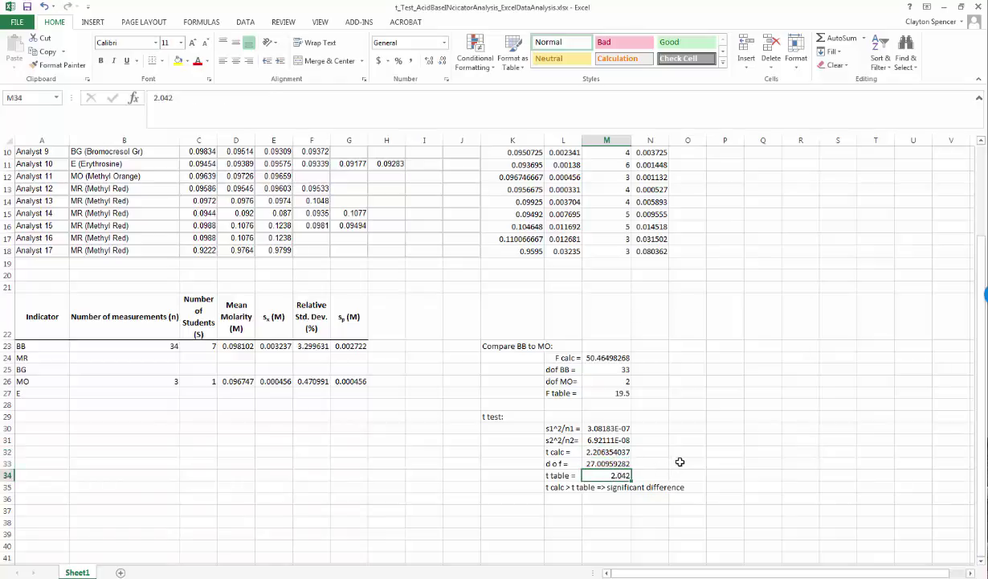
left_click(554, 485)
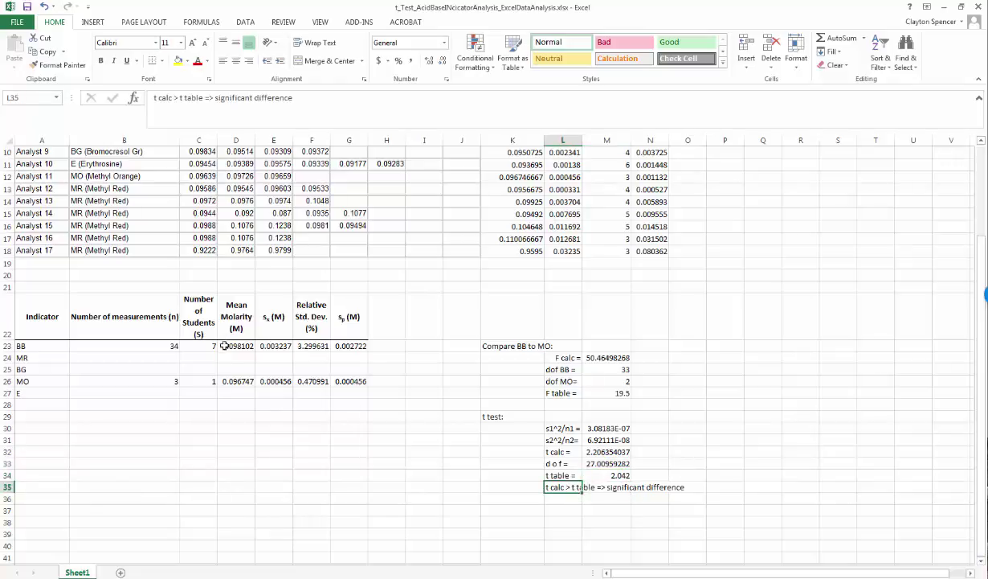
left_click(601, 464)
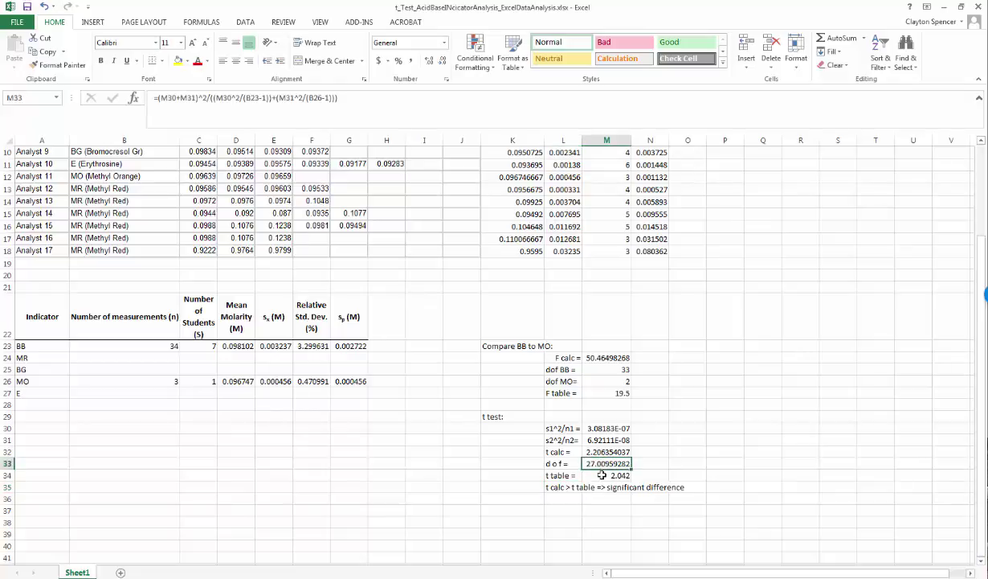
left_click(606, 453)
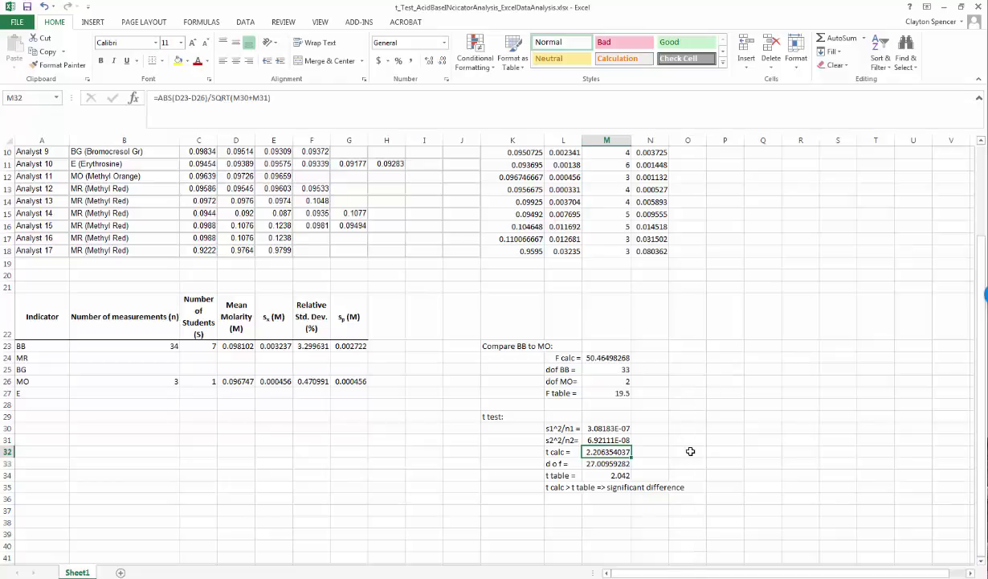
scroll(691, 451, "up", 1)
scroll(690, 451, "up", 3)
scroll(691, 449, "down", 2)
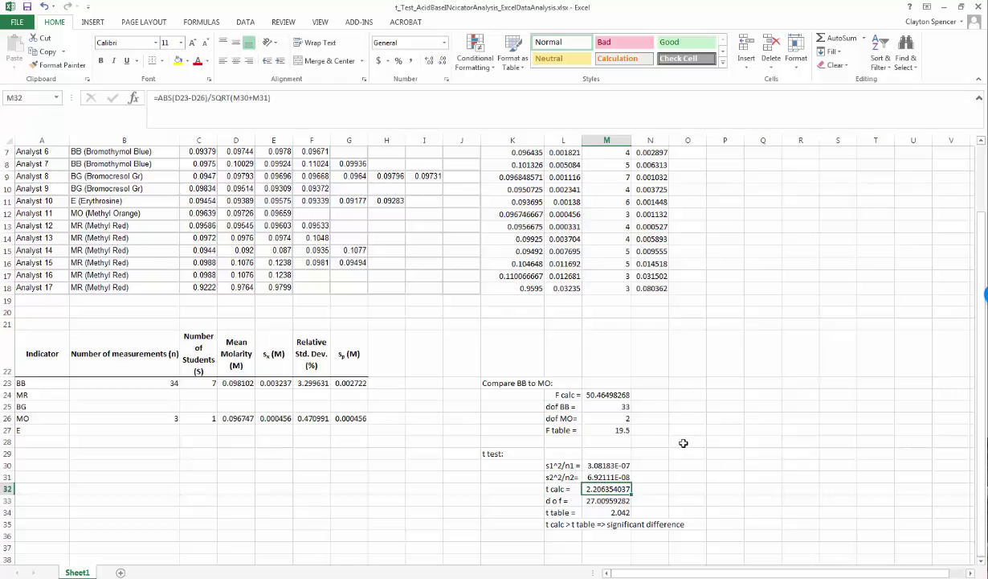
- Open Excel Options from the File backstage view
left_click(246, 22)
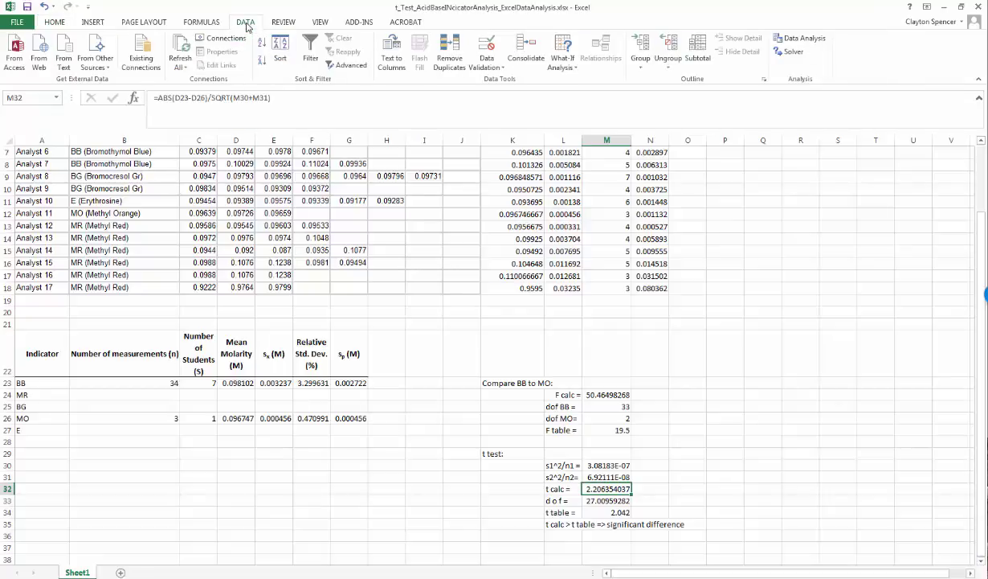
left_click(17, 22)
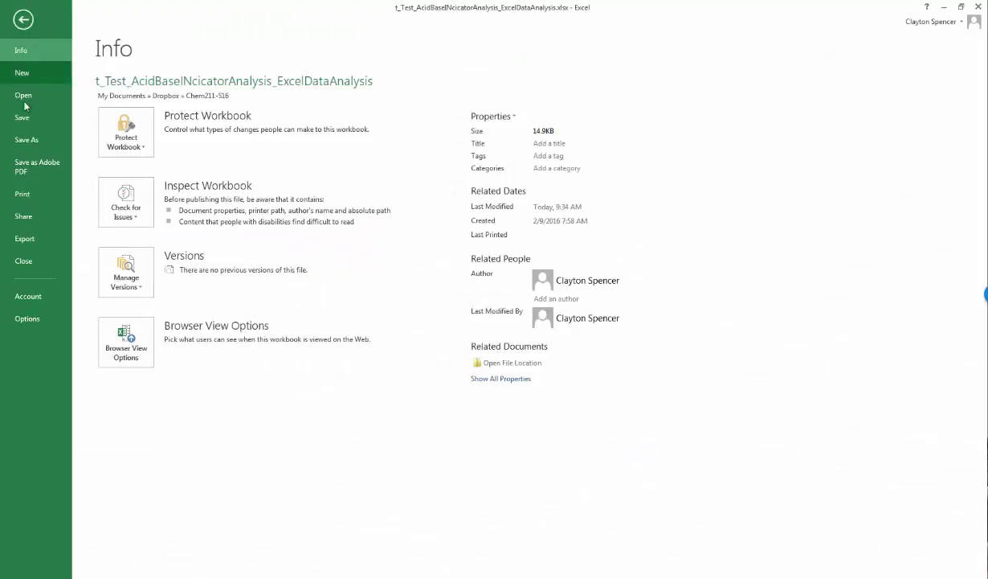
left_click(32, 319)
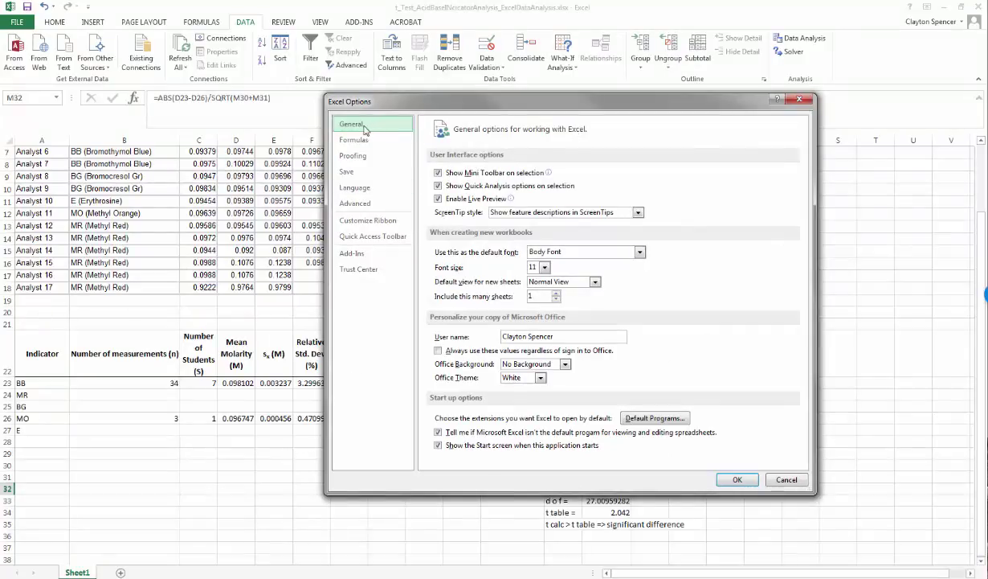
- Under Add-Ins › Manage Excel Add-ins, leave Analysis ToolPak and Solver Add-in ticked and confirm
left_click(361, 254)
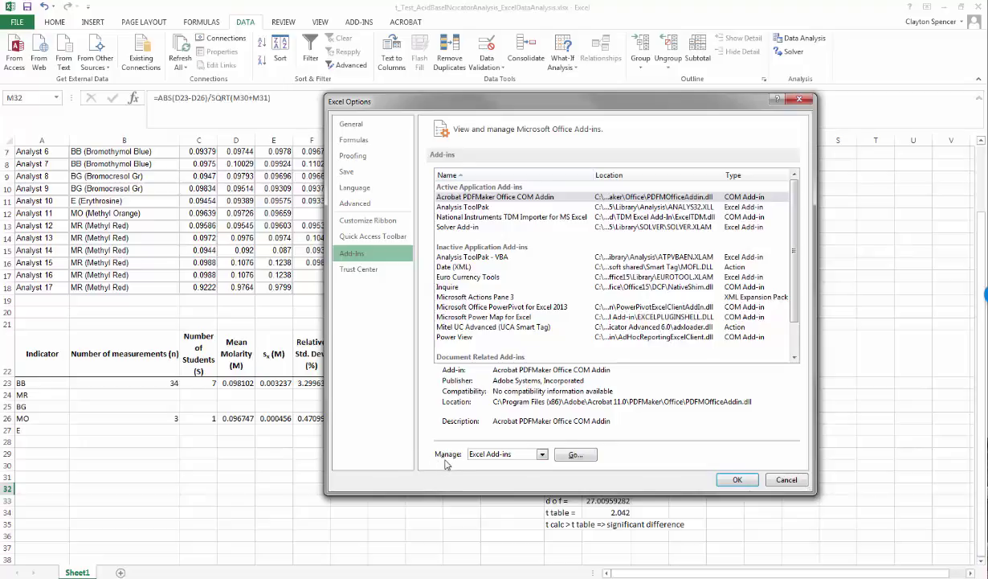
left_click(543, 454)
left_click(542, 455)
left_click(577, 456)
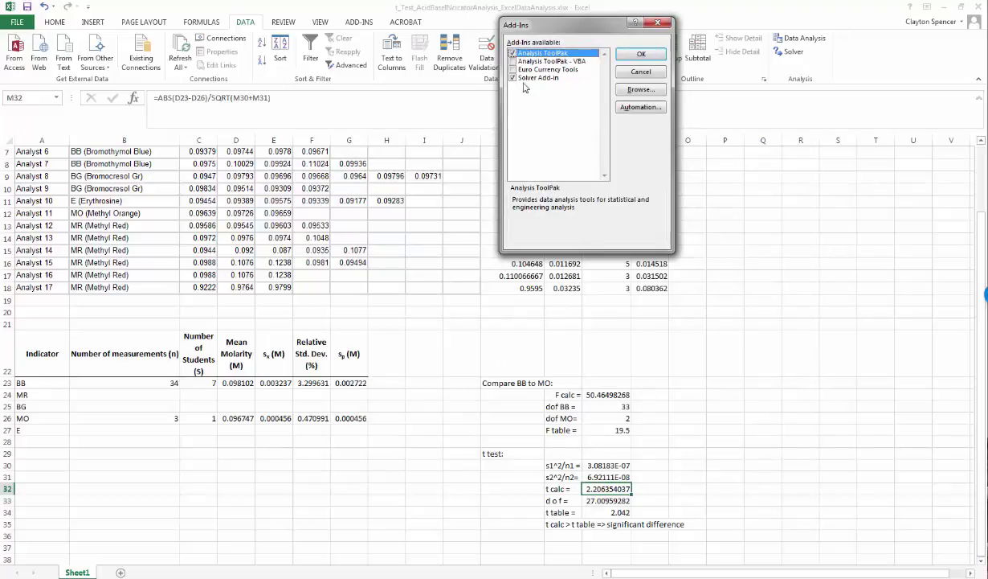
left_click(513, 78)
left_click(513, 54)
left_click(512, 53)
left_click(512, 78)
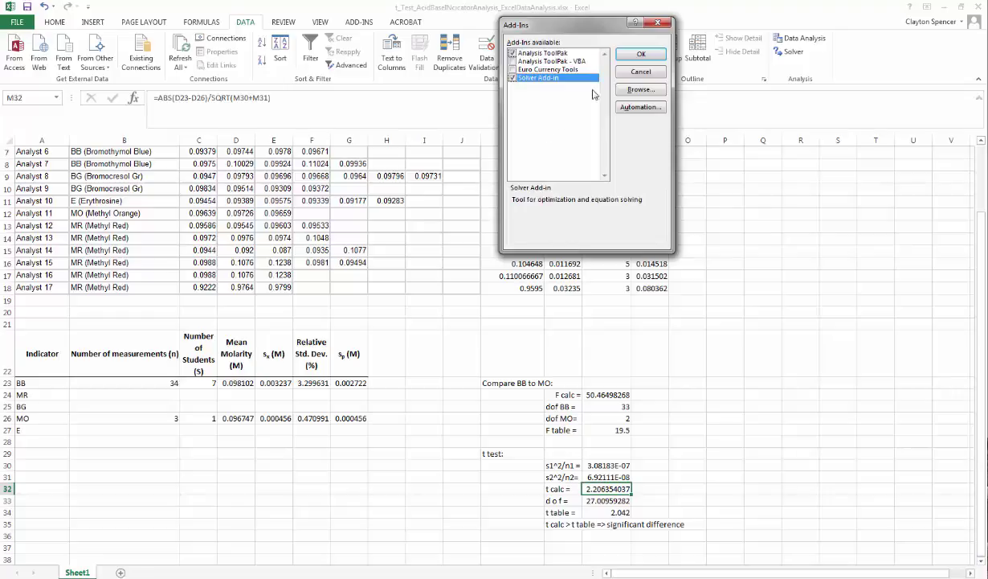
left_click(641, 54)
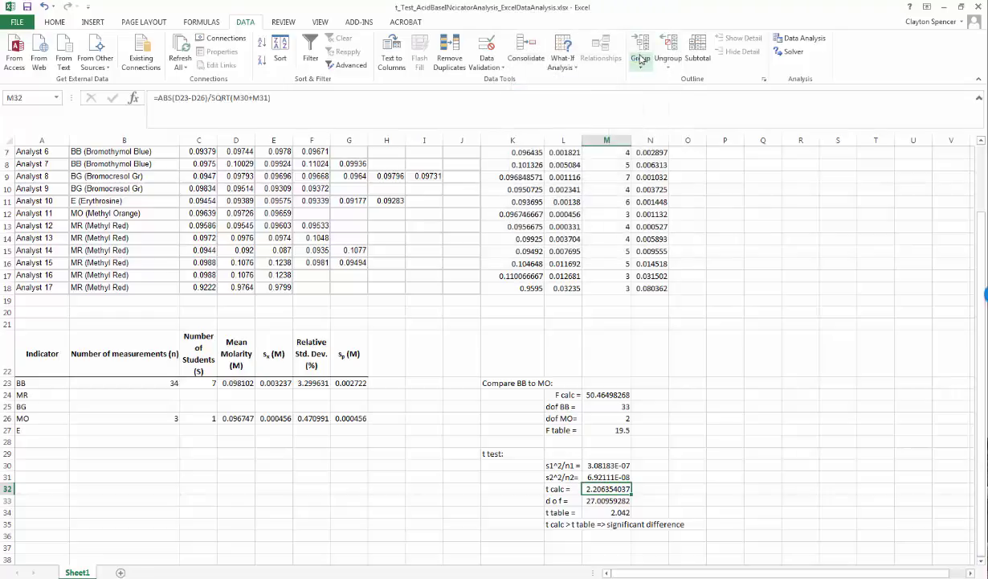
- Open the Data Analysis dialog from the Data tab
left_click(212, 24)
left_click(244, 23)
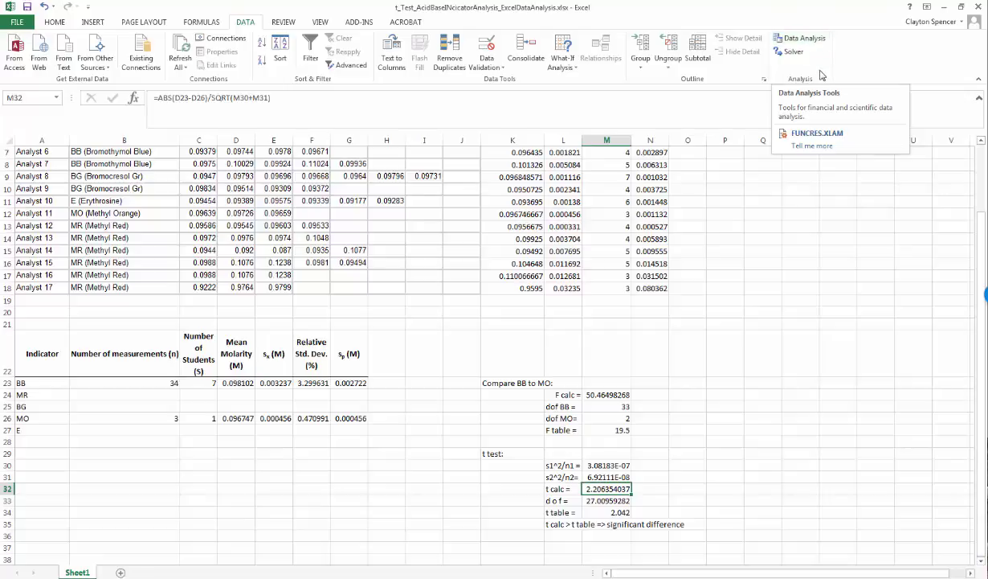
left_click(810, 42)
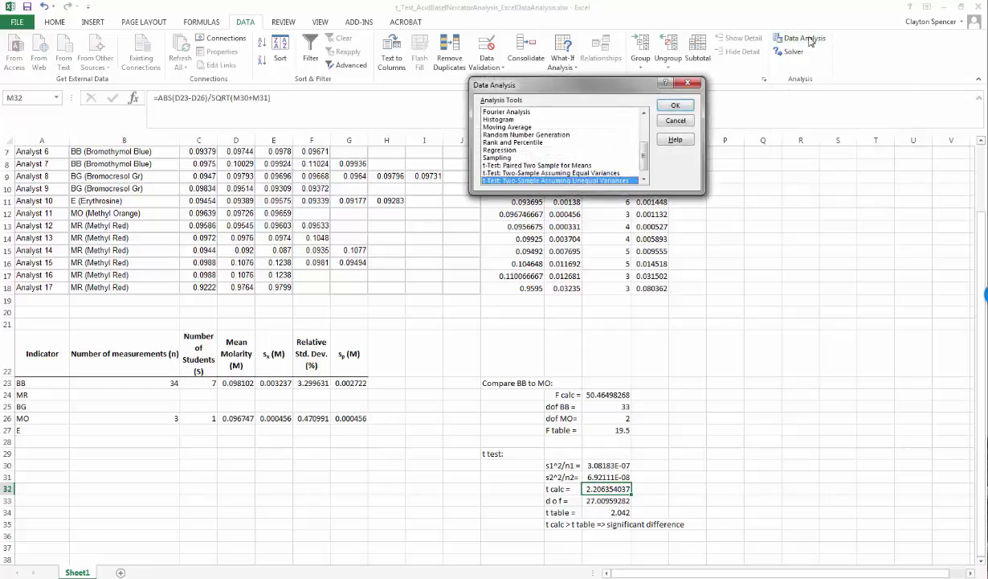
- Browse the analysis tools, from Anova: Single Factor to F-Test Two-Sample for Variances
scroll(618, 145, "up", 3)
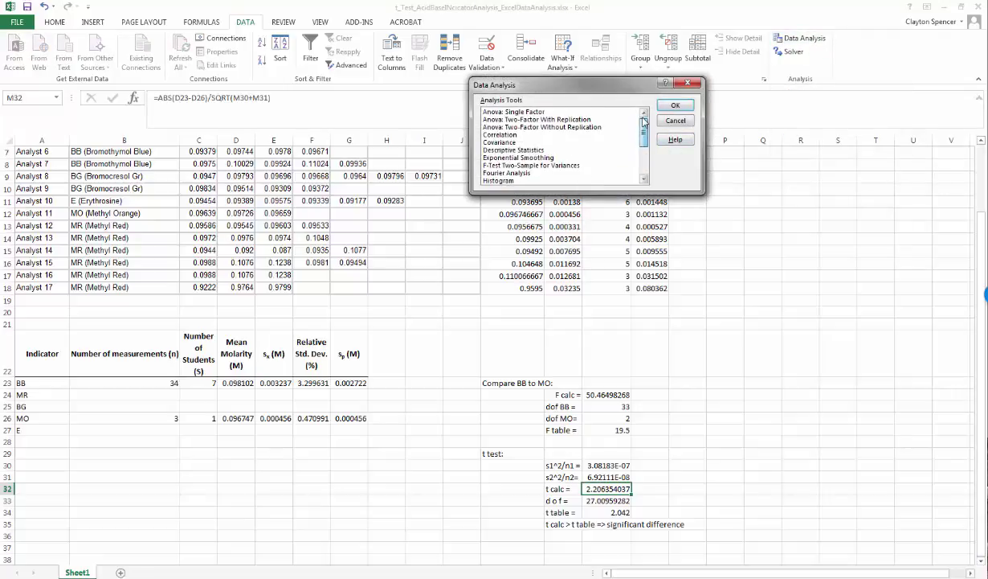
scroll(623, 135, "down", 1)
scroll(622, 135, "up", 1)
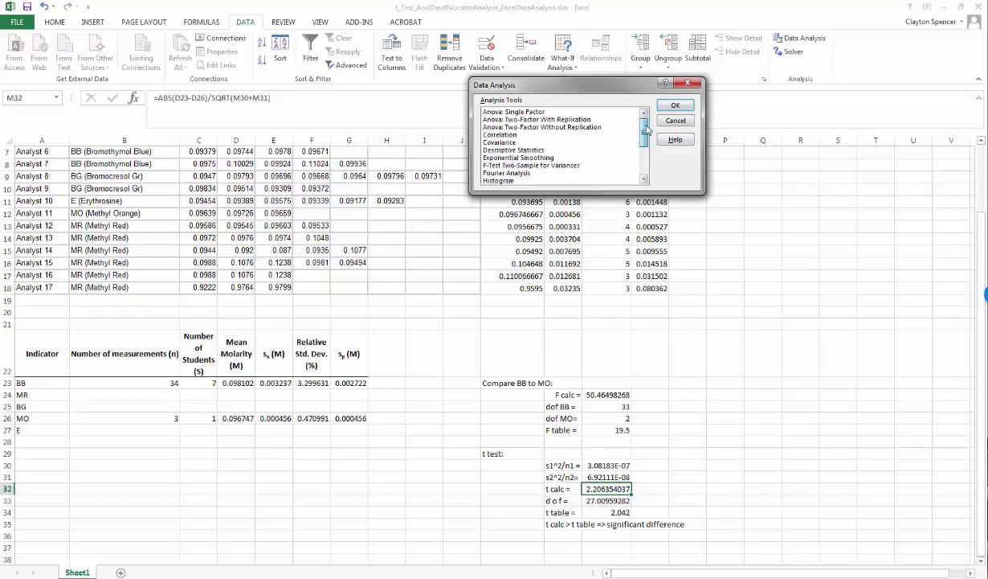
left_click(506, 112)
left_click(496, 173)
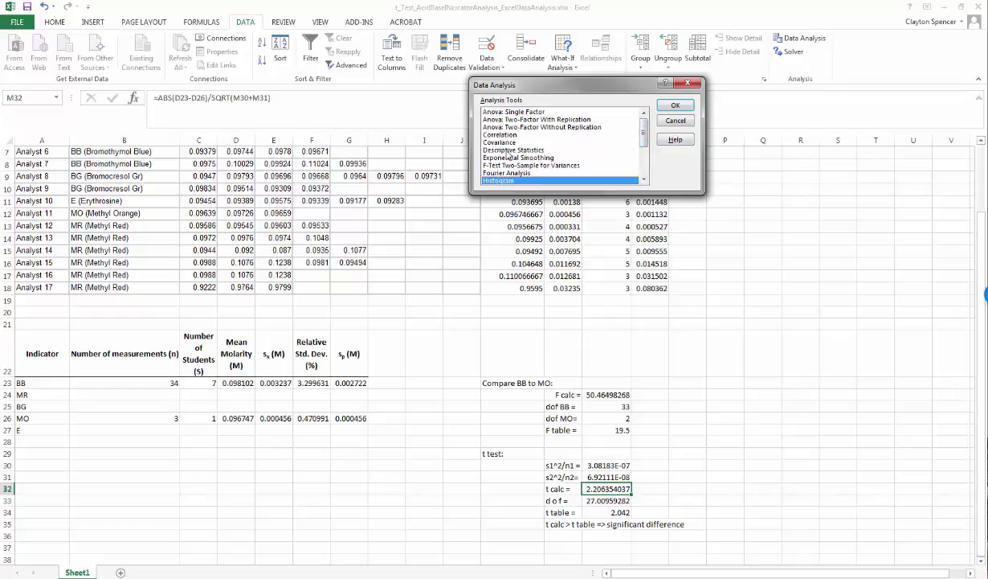
left_click(491, 142)
left_click(510, 150)
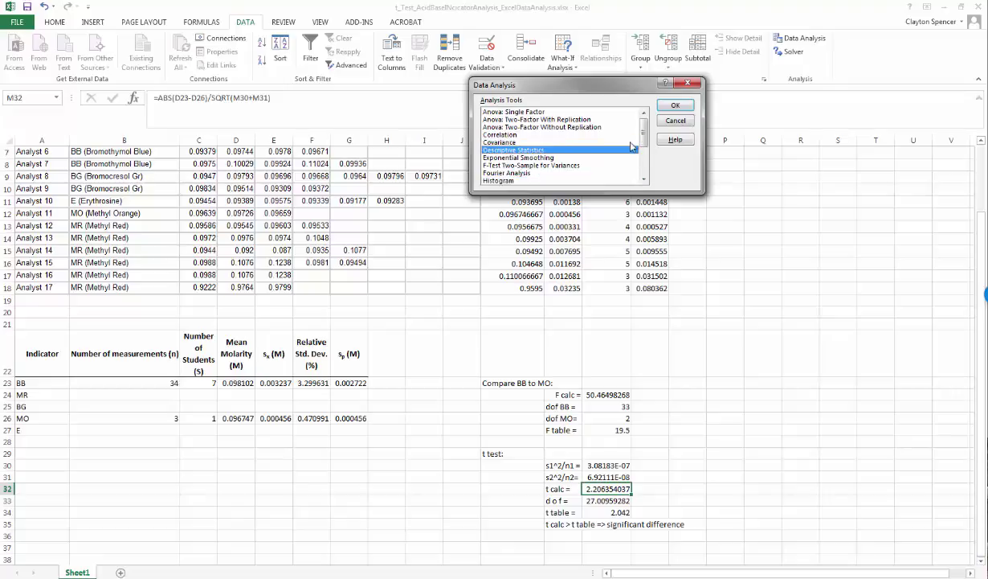
left_click_drag(646, 136, 646, 146)
left_click(567, 135)
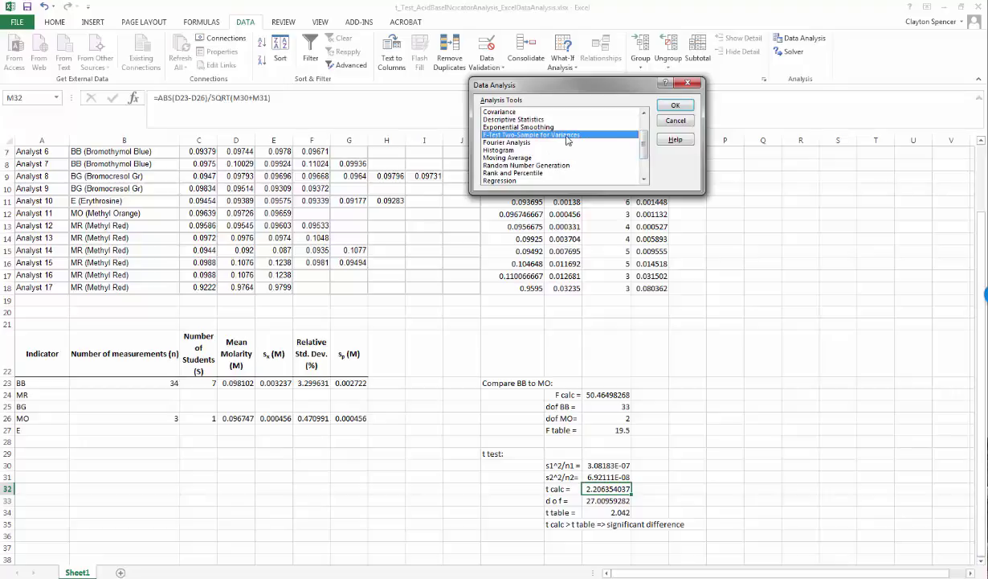
left_click_drag(643, 147, 643, 161)
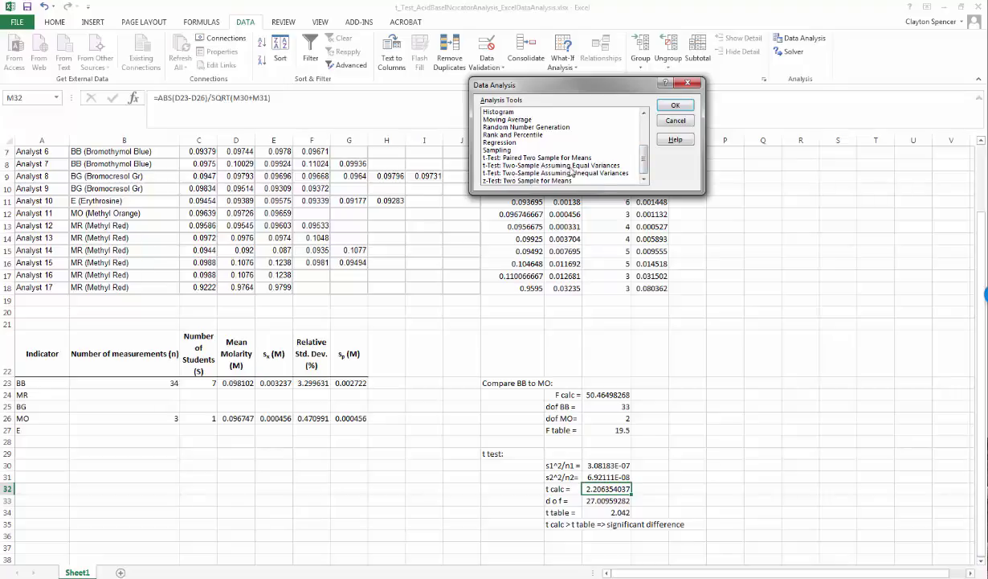
- Compare the equal- and unequal-variances t-tests, settling on t-Test: Two-Sample Assuming Unequal Variances
left_click(593, 166)
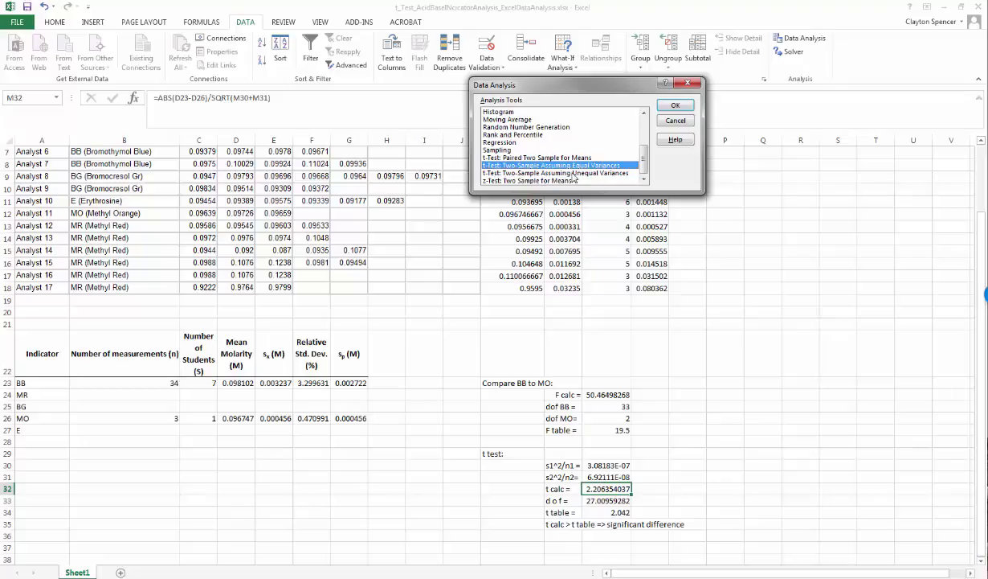
left_click(570, 173)
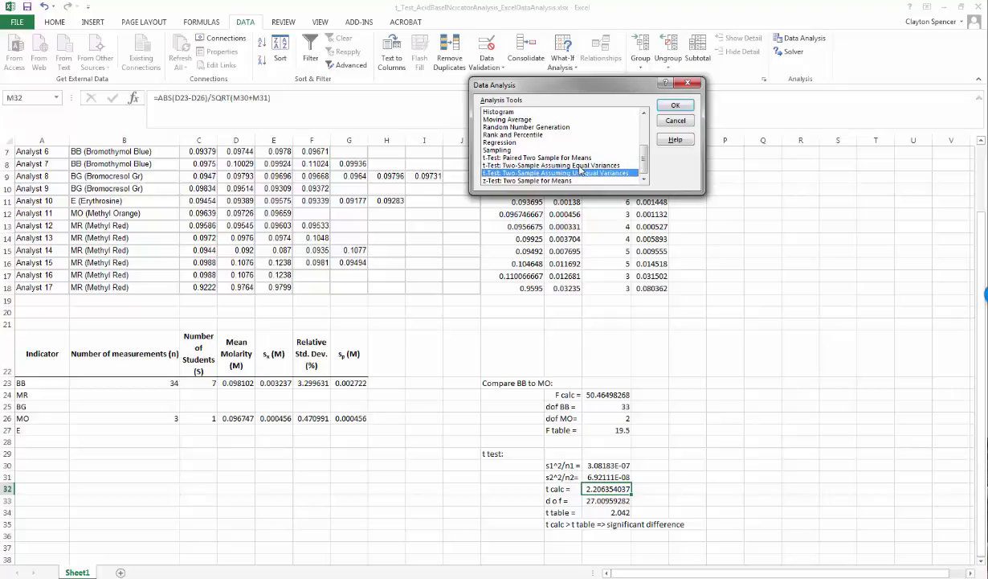
left_click(580, 165)
left_click(580, 172)
left_click(580, 166)
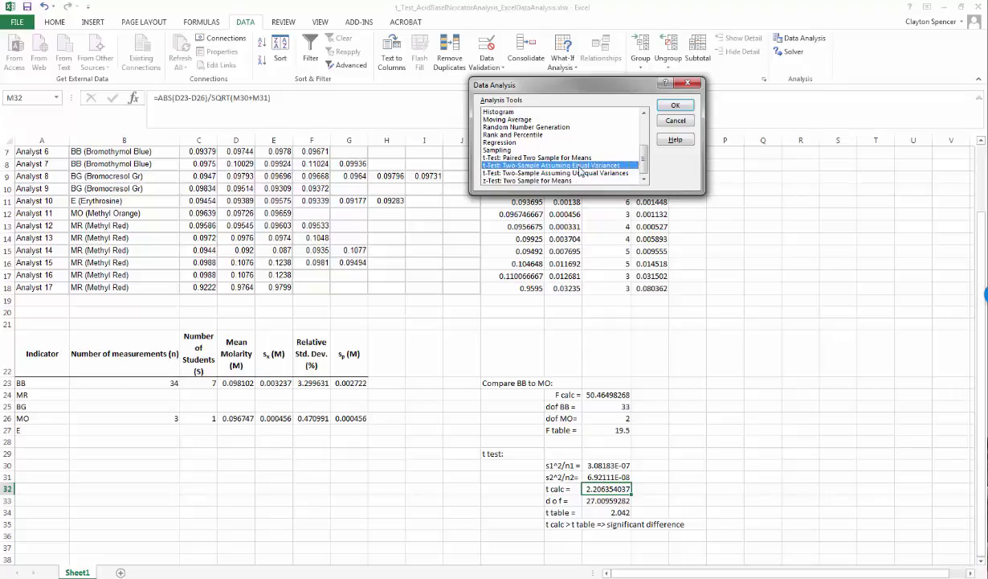
left_click(581, 172)
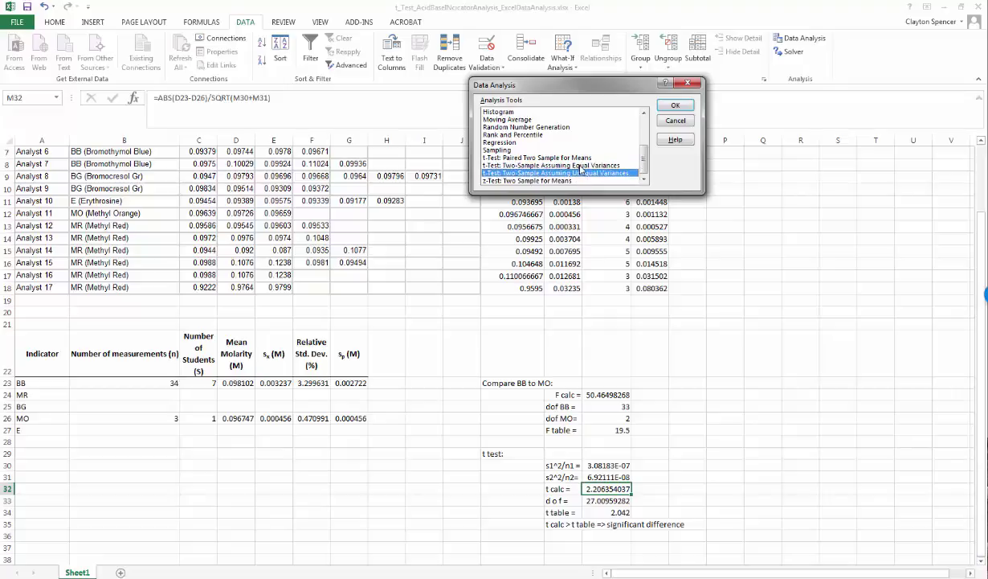
left_click(572, 165)
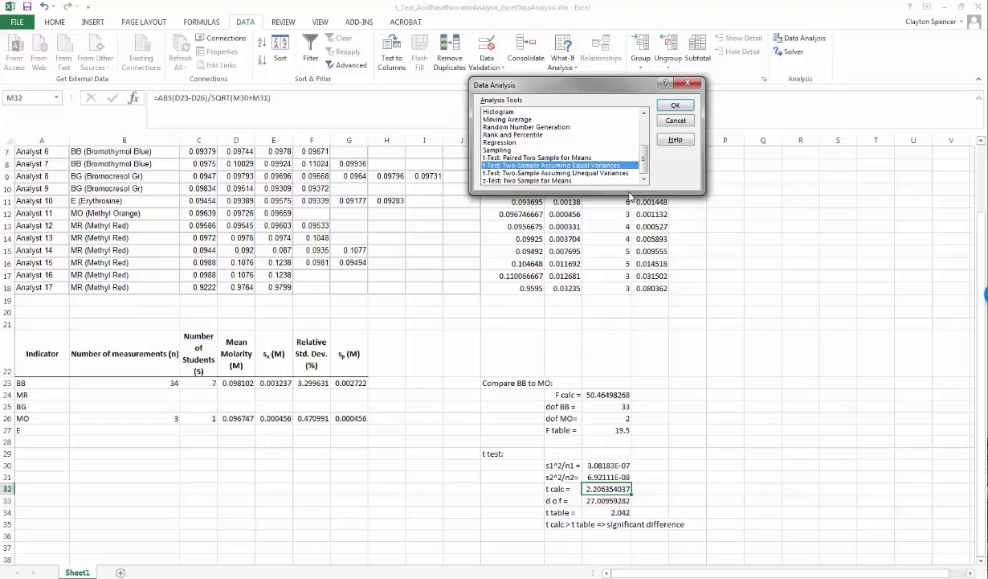
left_click(584, 172)
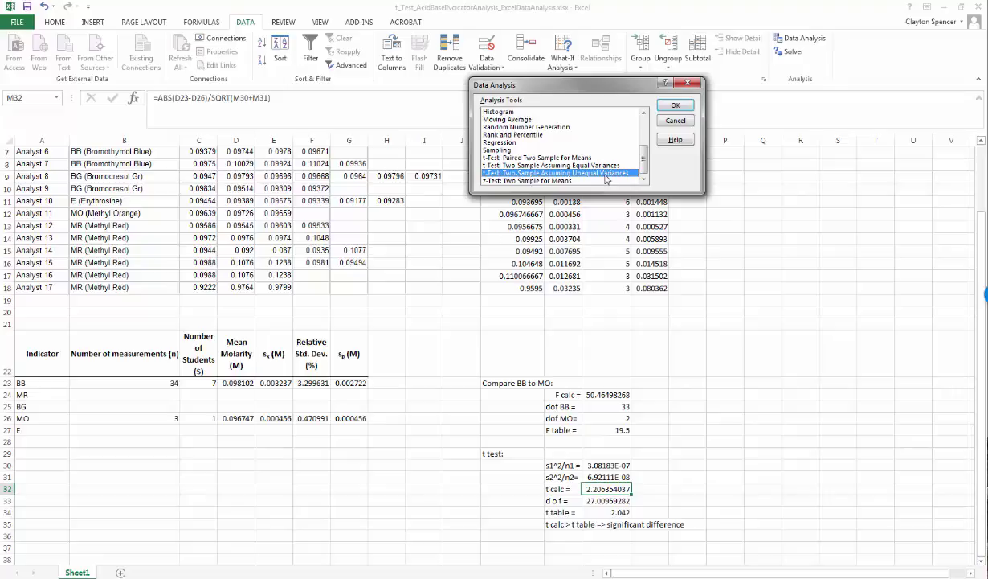
- Open the unequal-variances t-test settings and clear the old input ranges
left_click(675, 107)
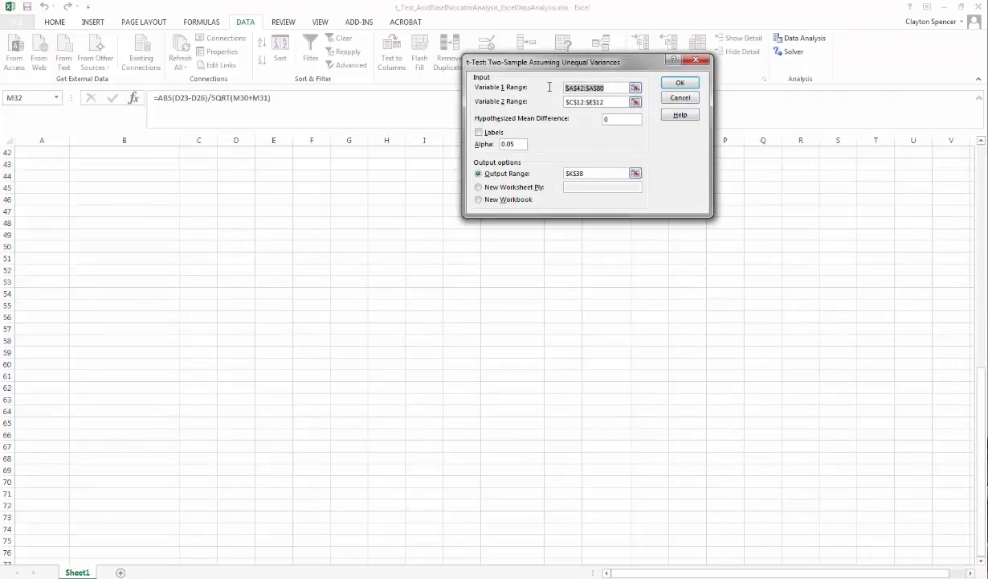
key("BackSpace")
double_click(608, 103)
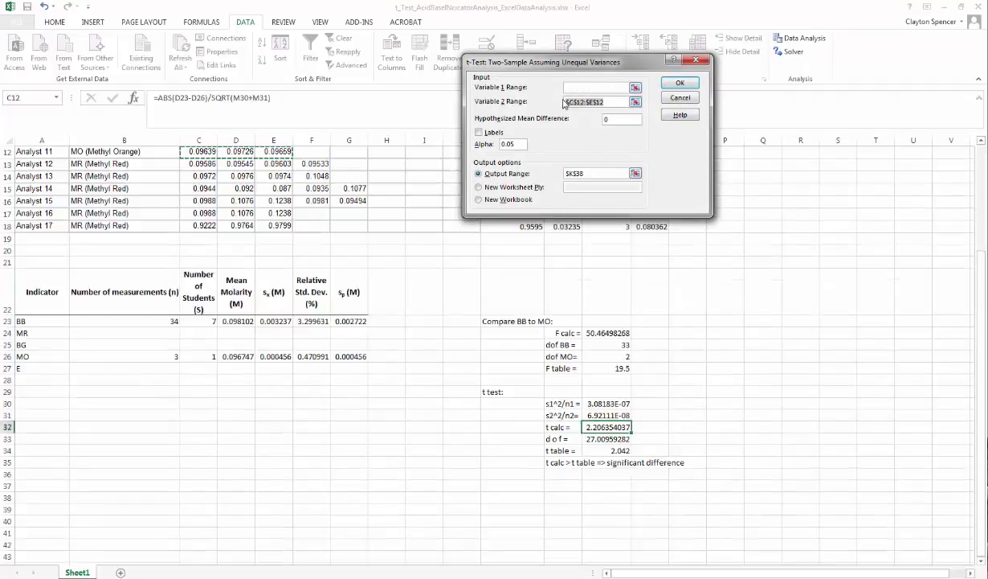
key("BackSpace")
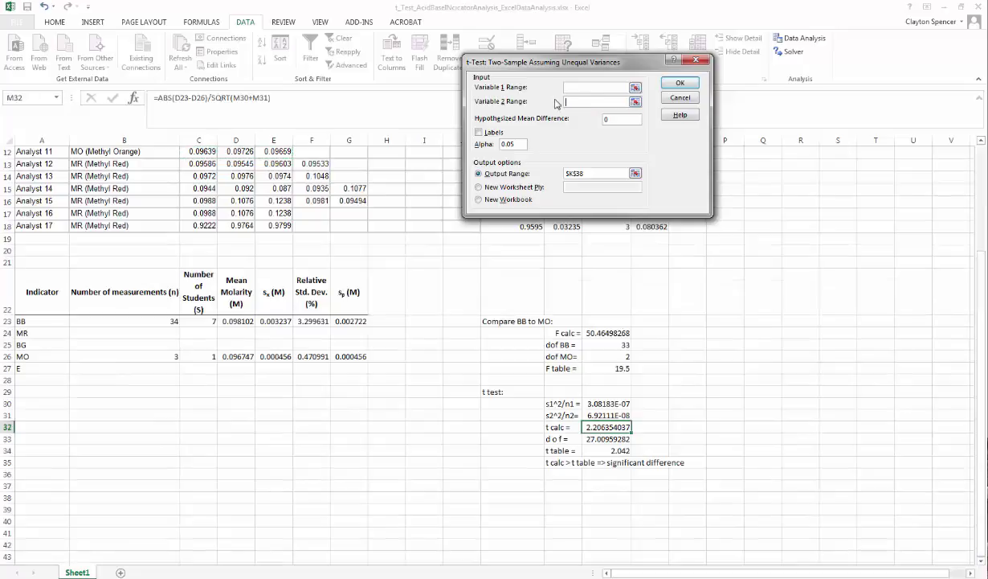
left_click(599, 124)
left_click_drag(614, 65, 768, 127)
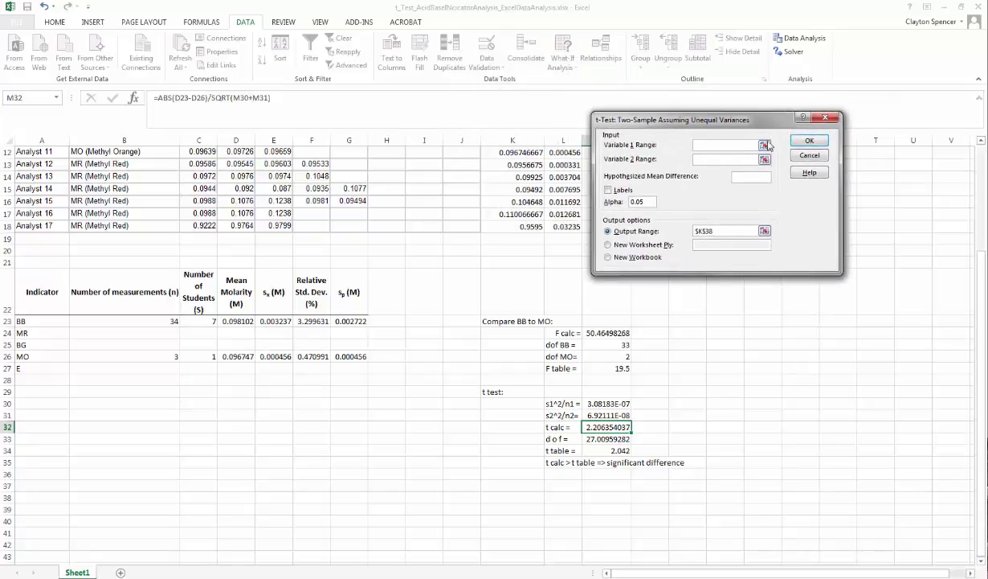
- Set Variable 1 Range to the bromothymol blue trials $C$2:$H$8
left_click(764, 147)
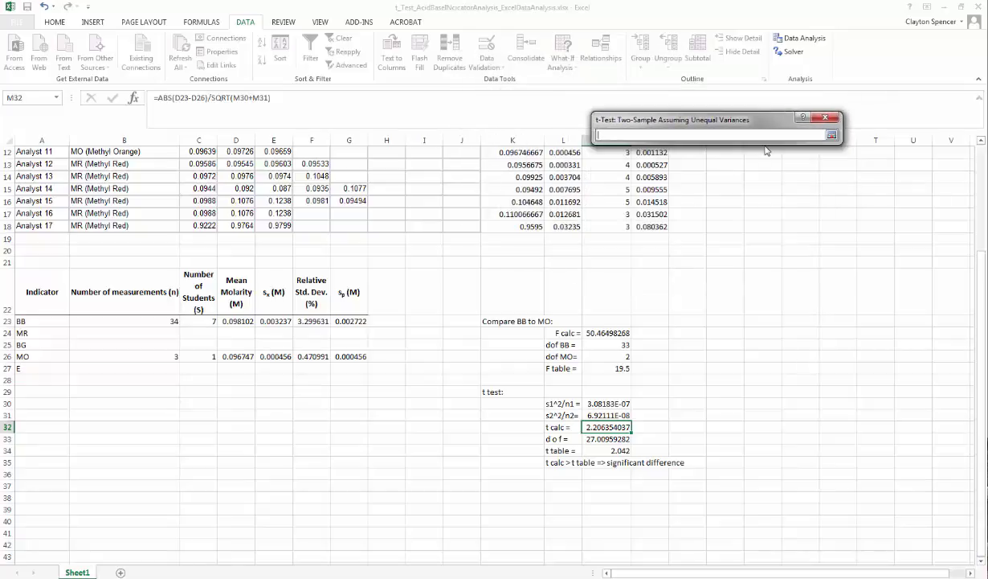
scroll(651, 320, "up", 4)
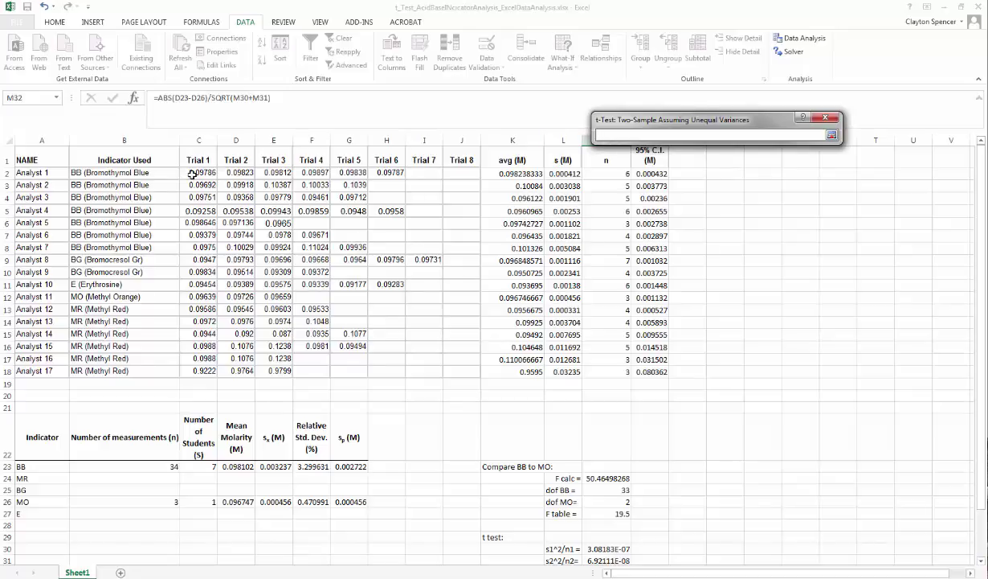
left_click_drag(197, 173, 404, 247)
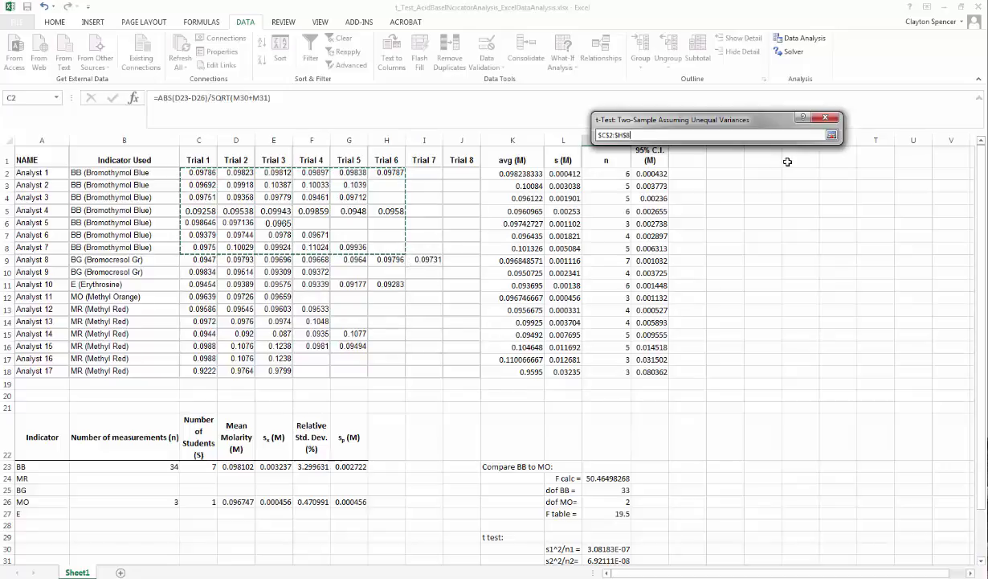
left_click(831, 136)
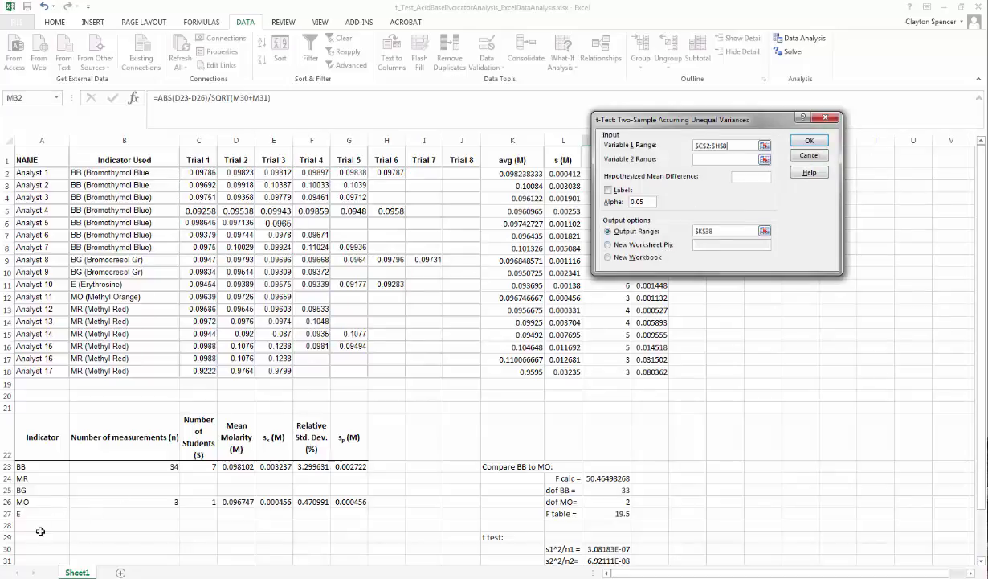
left_click(7, 502)
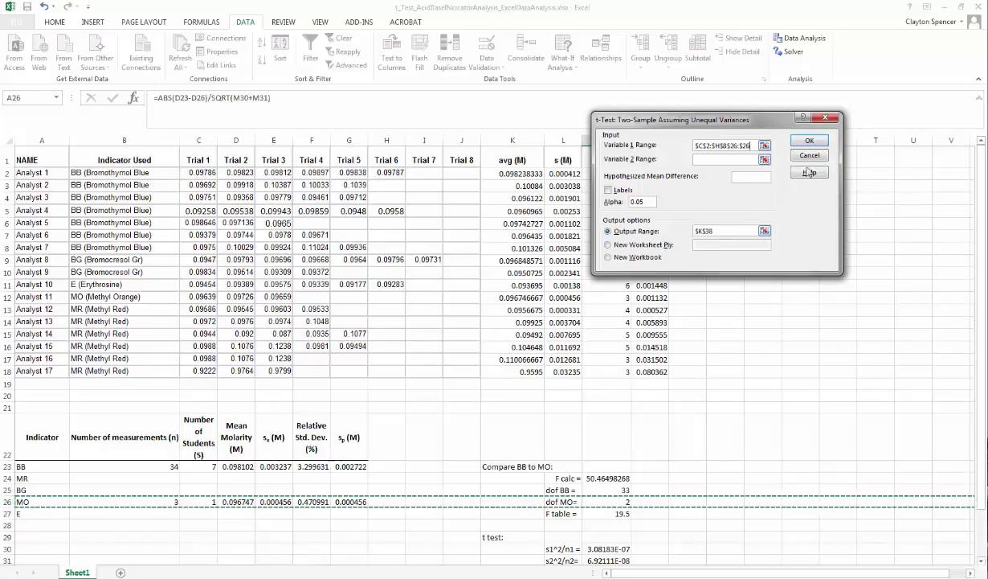
left_click(754, 145)
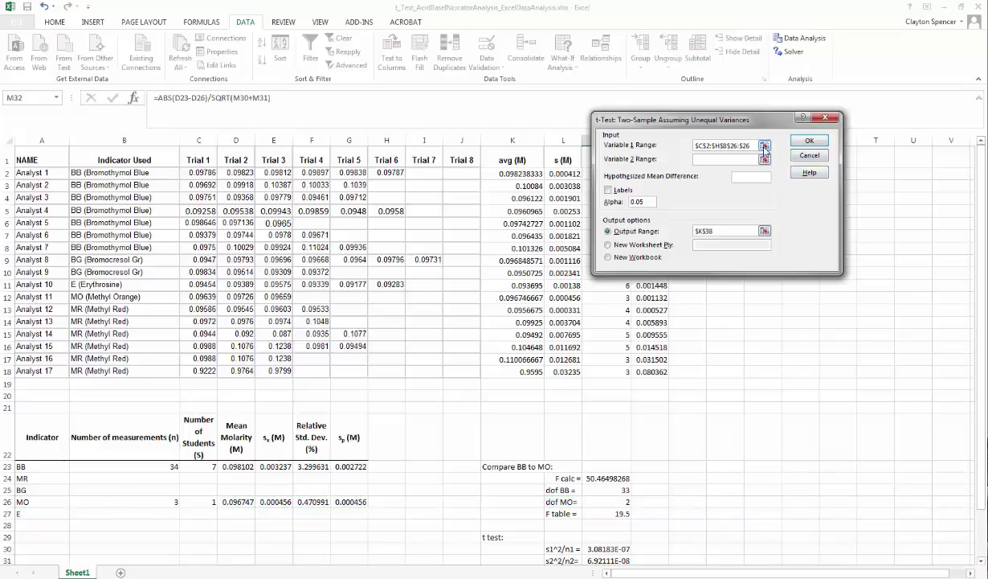
left_click(765, 148)
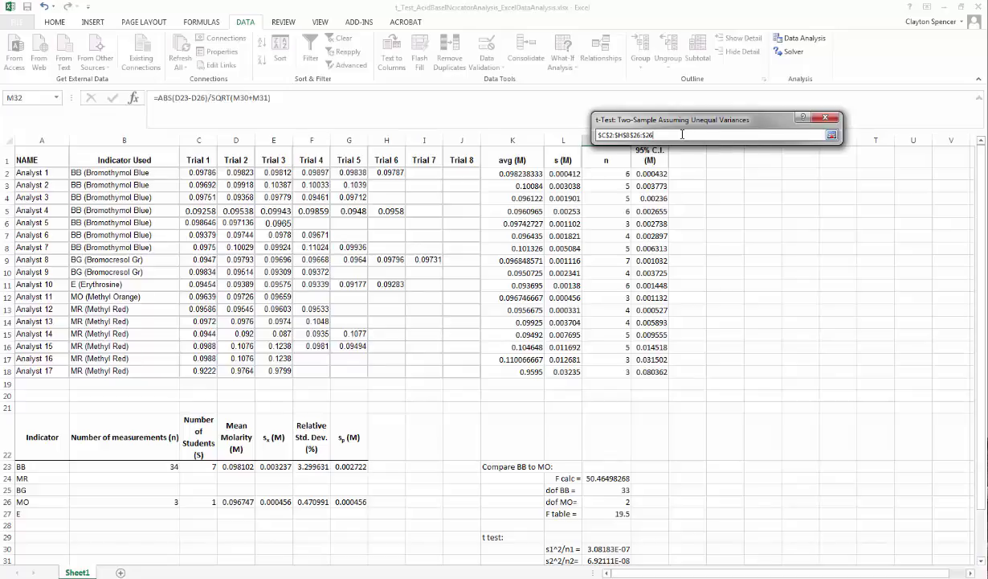
key("BackSpace")
left_click_drag(197, 171, 388, 250)
left_click(832, 135)
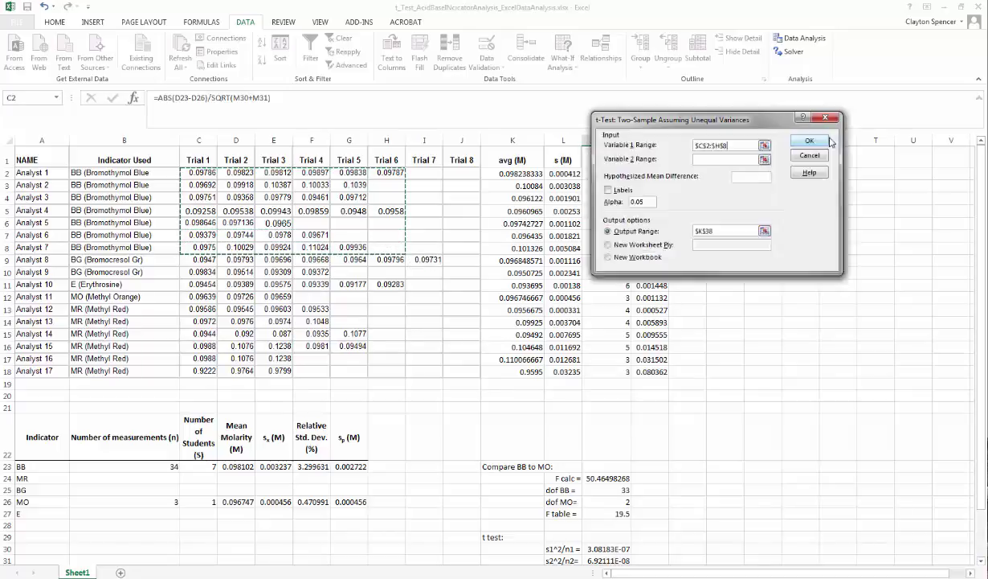
- Select the methyl orange trials C12:E12 as Variable 2 Range
left_click(673, 158)
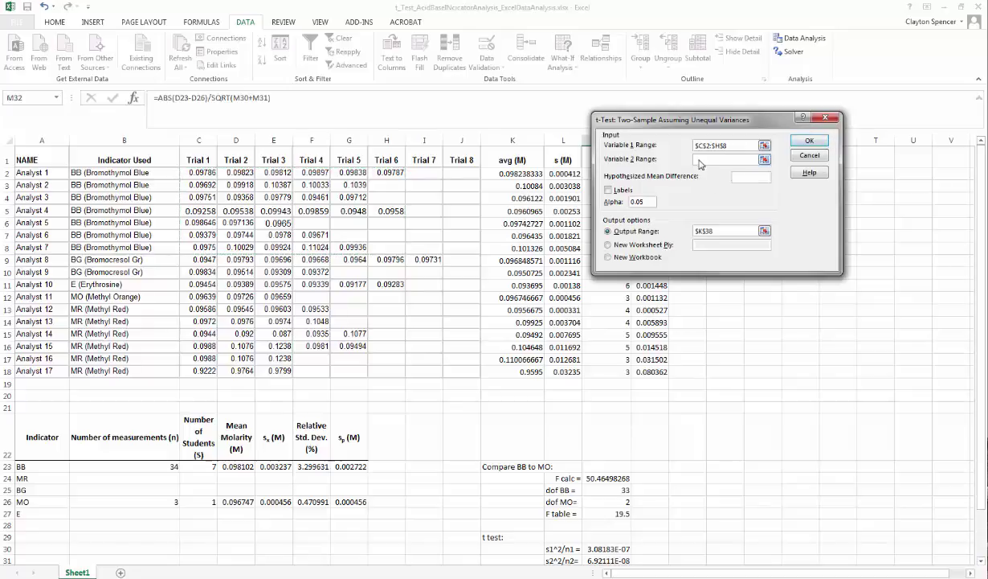
left_click(764, 158)
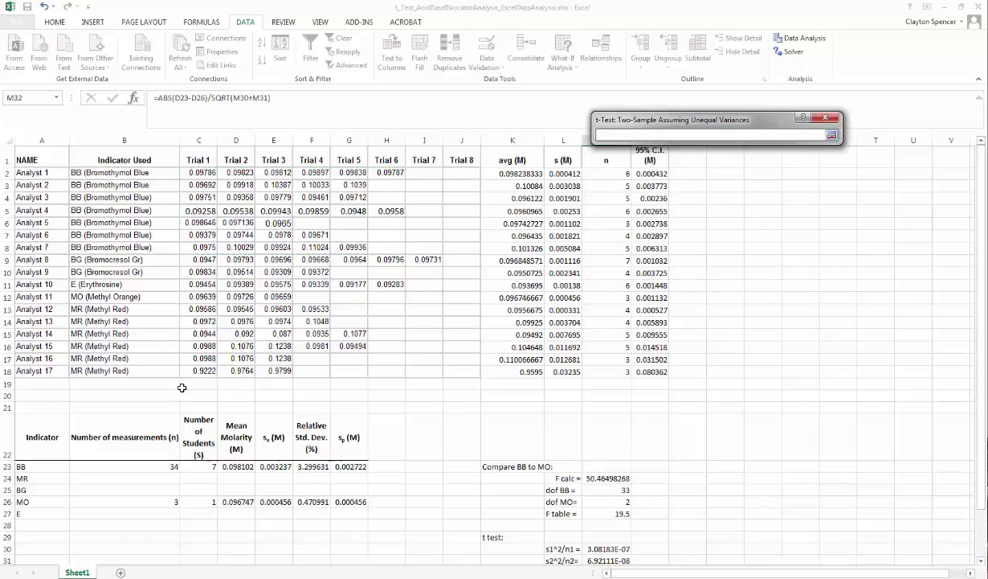
left_click_drag(197, 296, 234, 296)
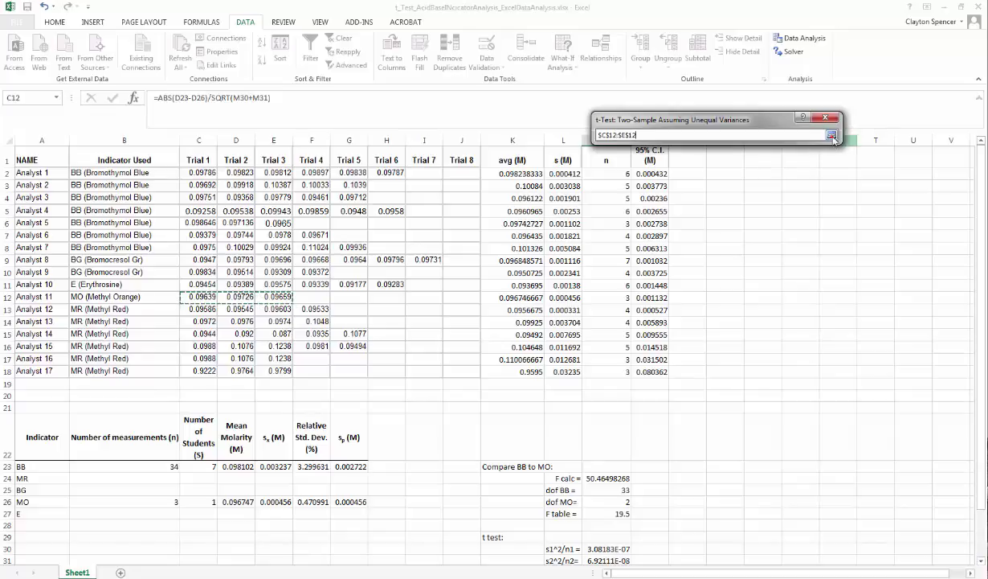
- Confirm C12:E12 as Variable 2, set Hypothesized Mean Difference 0, and keep Alpha 0.05
left_click(815, 135)
key("Return")
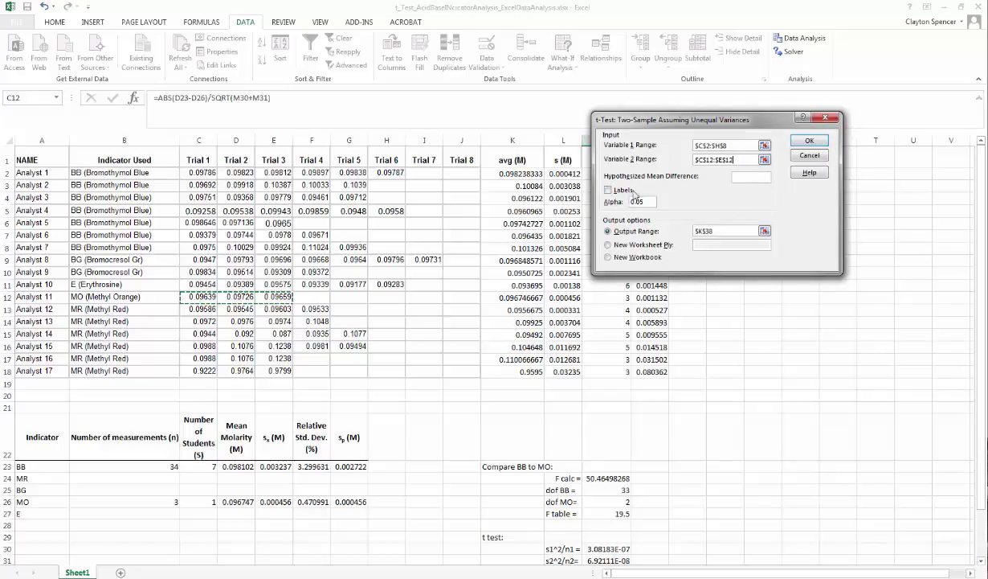
left_click(767, 179)
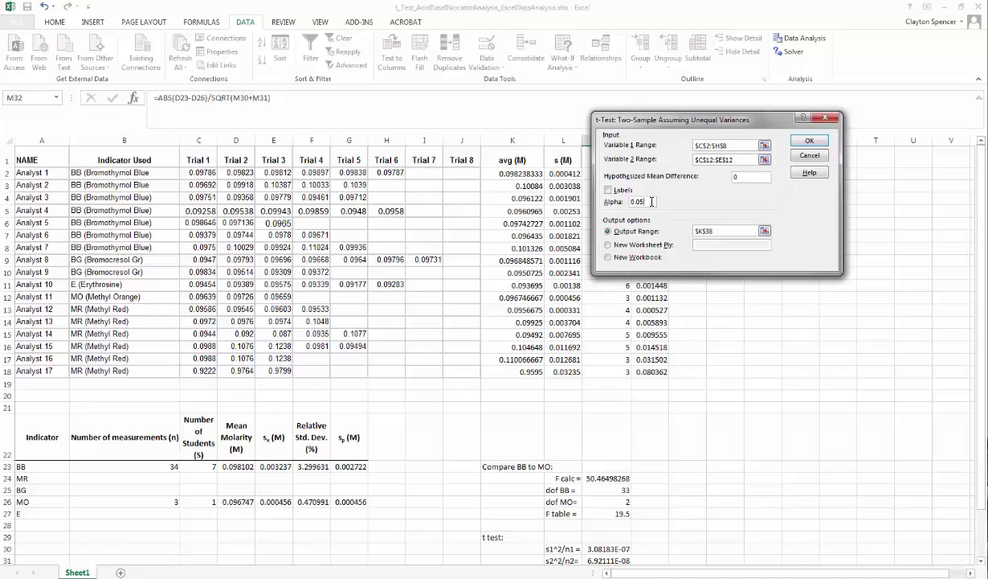
left_click_drag(652, 202, 618, 196)
left_click(649, 201)
left_click_drag(648, 202, 609, 195)
left_click(627, 203)
- Run the t-test, dismiss the 'Input range must be a single row or column' error, and cancel
left_click(810, 143)
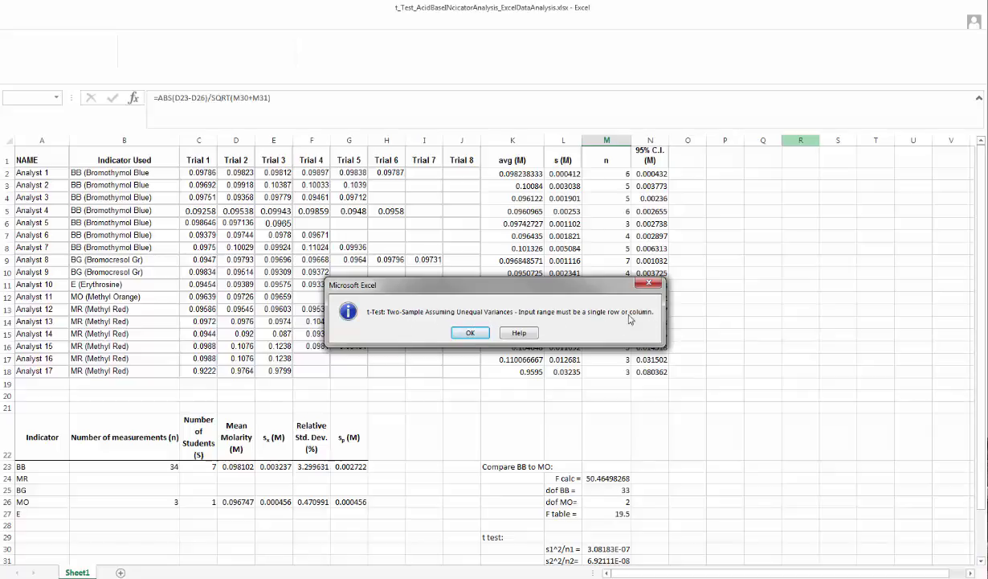
left_click(483, 338)
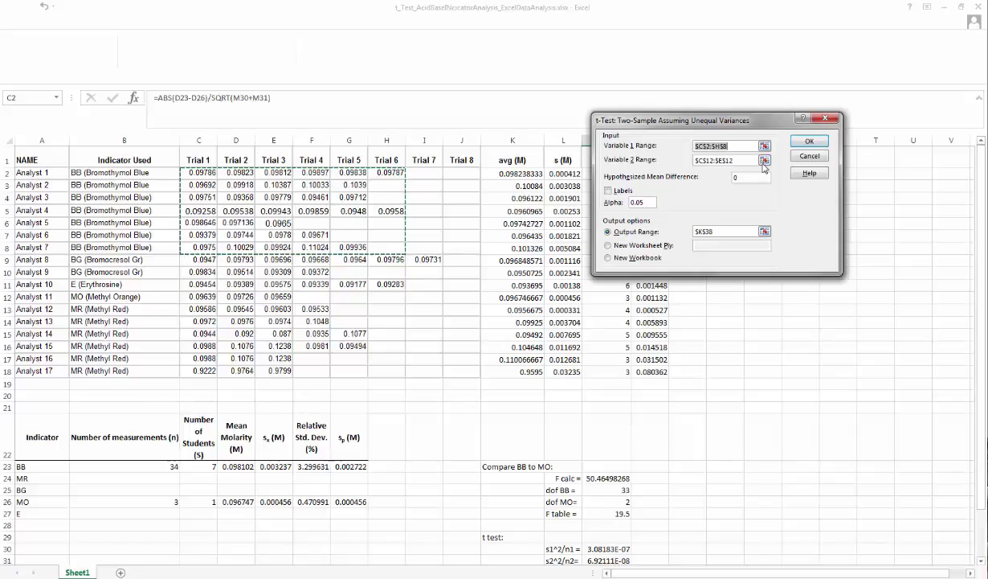
left_click(810, 156)
- Close the Data Analysis list and select the bromothymol blue readings C2:H8 for copying
left_click(806, 180)
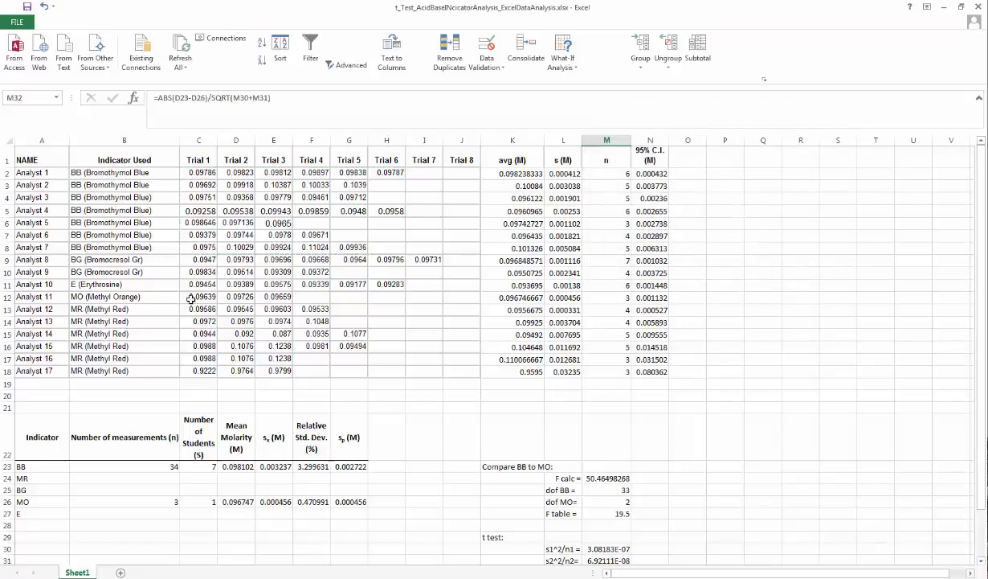
left_click_drag(194, 171, 388, 247)
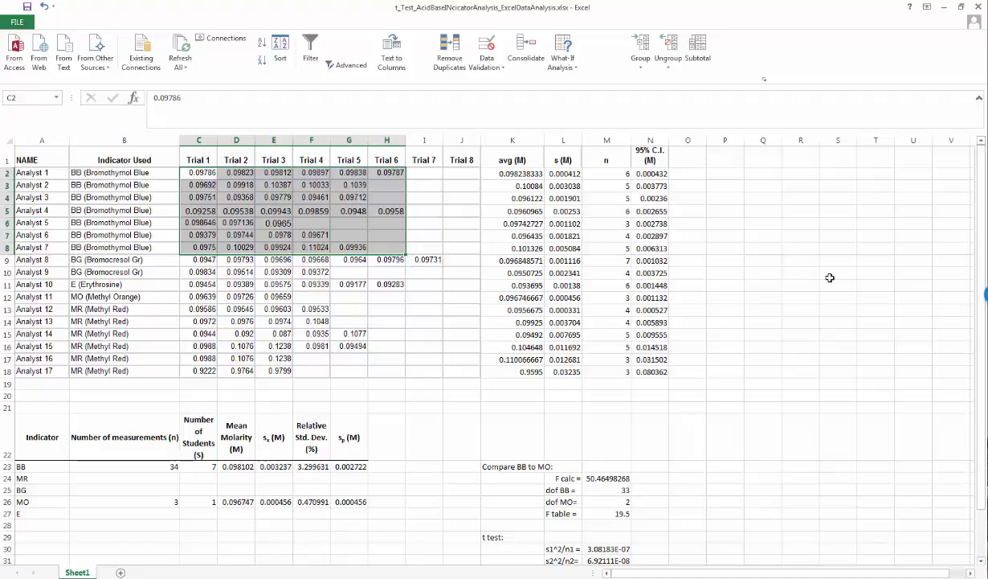
scroll(834, 278, "down", 2)
scroll(833, 278, "up", 2)
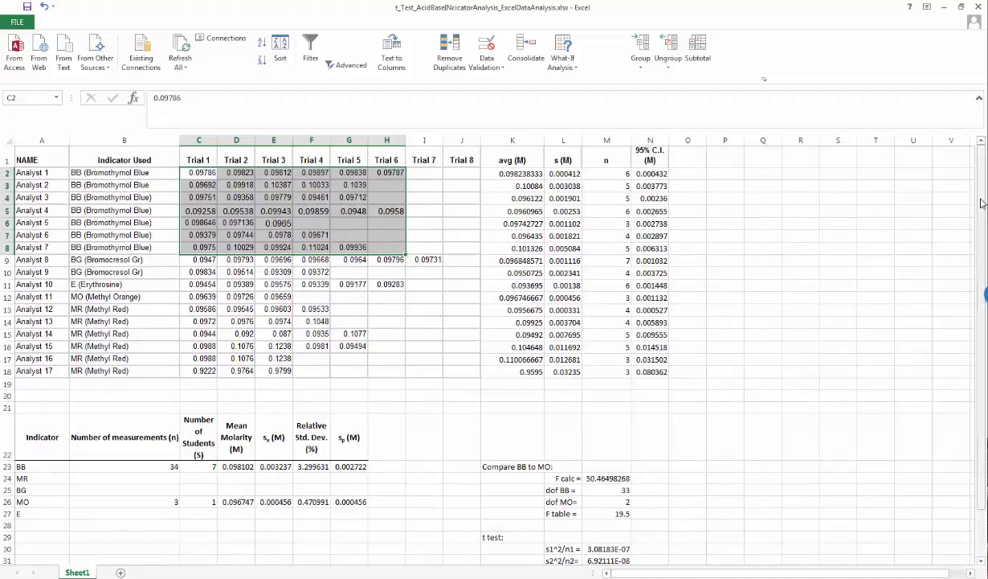
left_click_drag(982, 208, 982, 205)
scroll(944, 216, "down", 2)
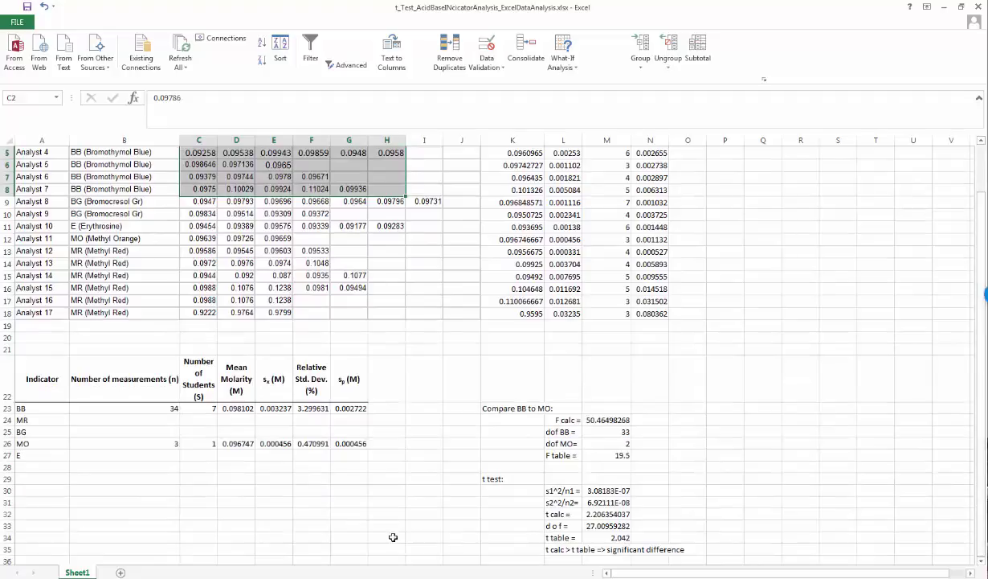
left_click(37, 479)
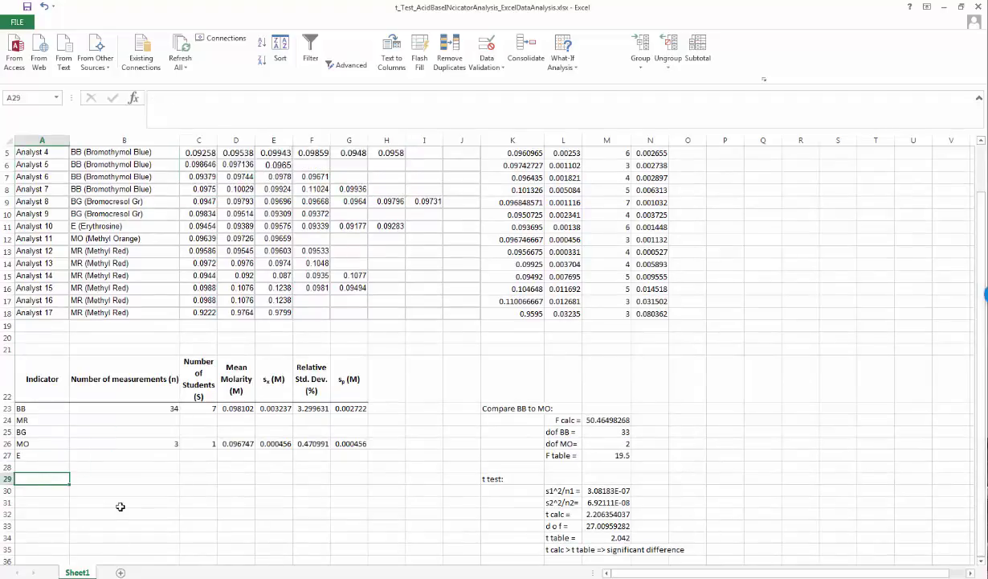
scroll(233, 346, "up", 2)
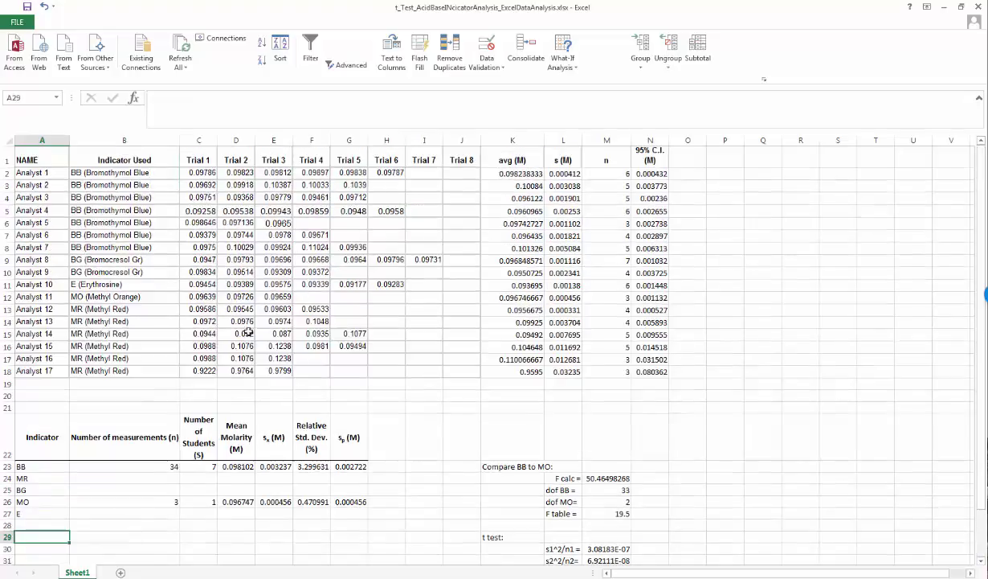
left_click_drag(203, 173, 385, 248)
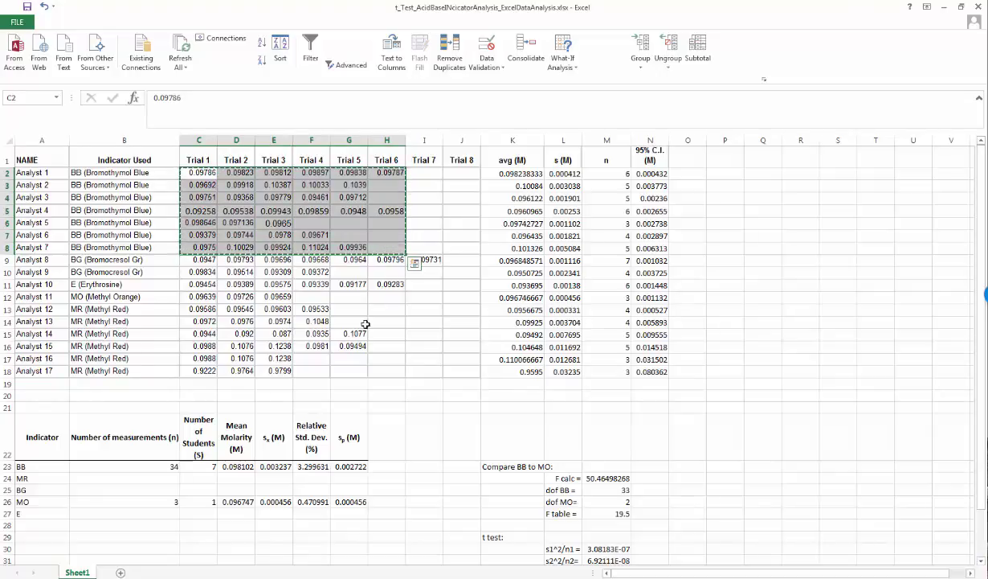
scroll(362, 324, "down", 5)
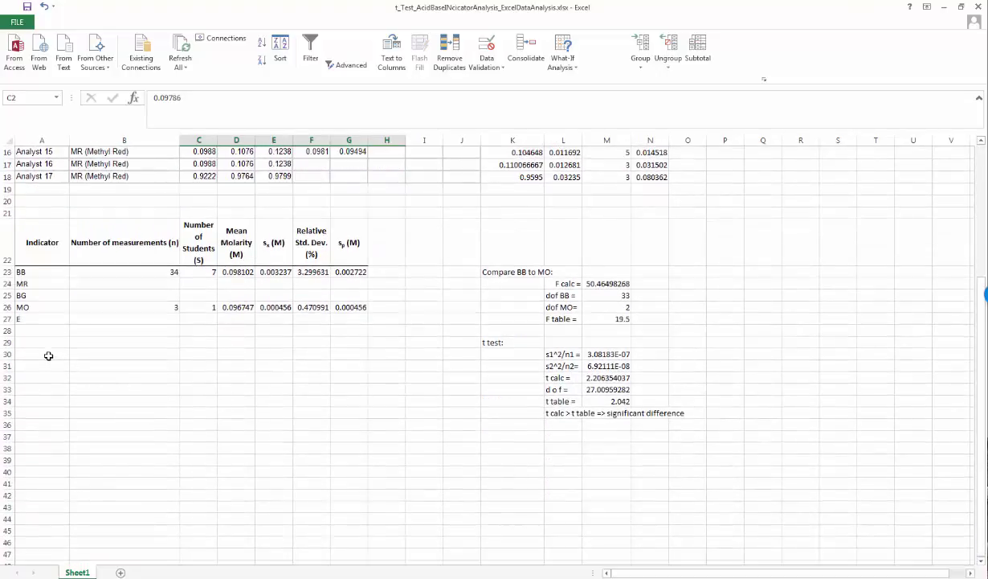
- Paste the readings starting at A30, then select A38 for a label
left_click(48, 355)
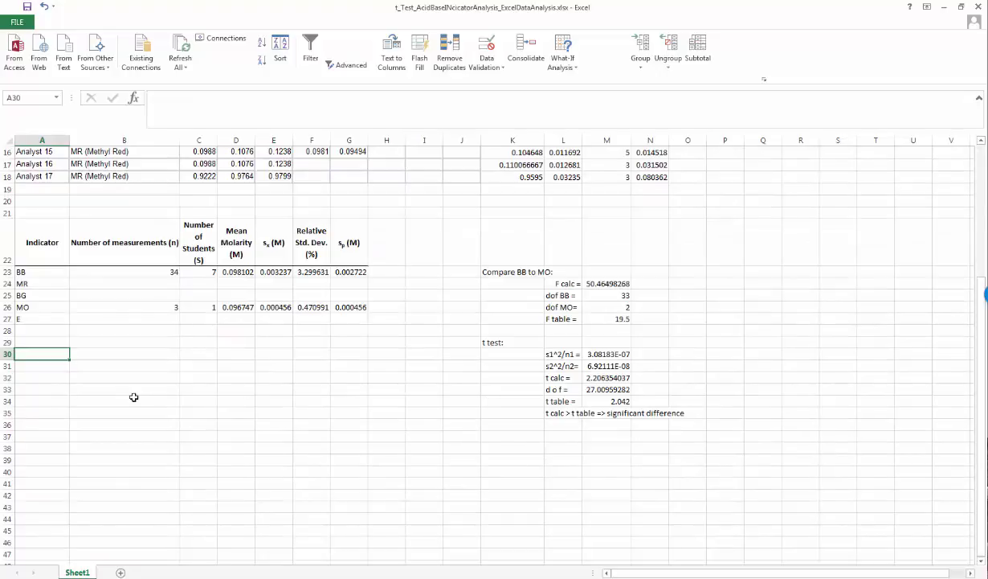
type("0.09786\t0.09823\t0.09812\t0.09897\t0.09838\t0.09787 0.09692\t0.09918\t0.10387\t0.10033\t0.1039\t 0.09751\t0.09358\t0.09779\t0.09461\t0.09712\t 0.092578\t0.095379\t0.09943\t0.09859\t0.0948\t0.0958 0.098646\t0.097136012\t0.0965\t\t\t 0.09379\t0.09744\t0.0978\t0.09671\t\t 0.0975\t0.10029\t0.09924\t0.11024\t0.09936")
scroll(284, 470, "down", 2)
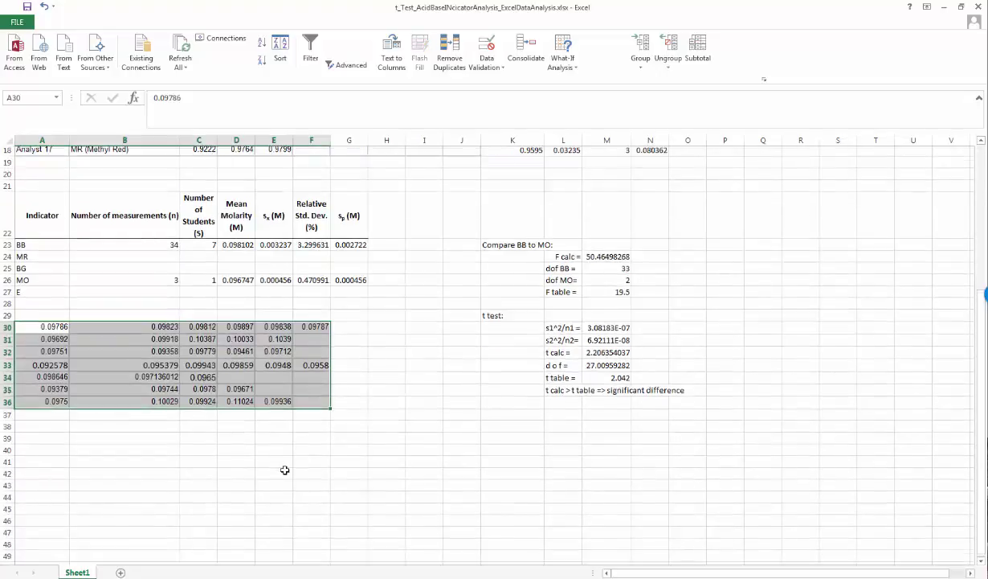
left_click(34, 380)
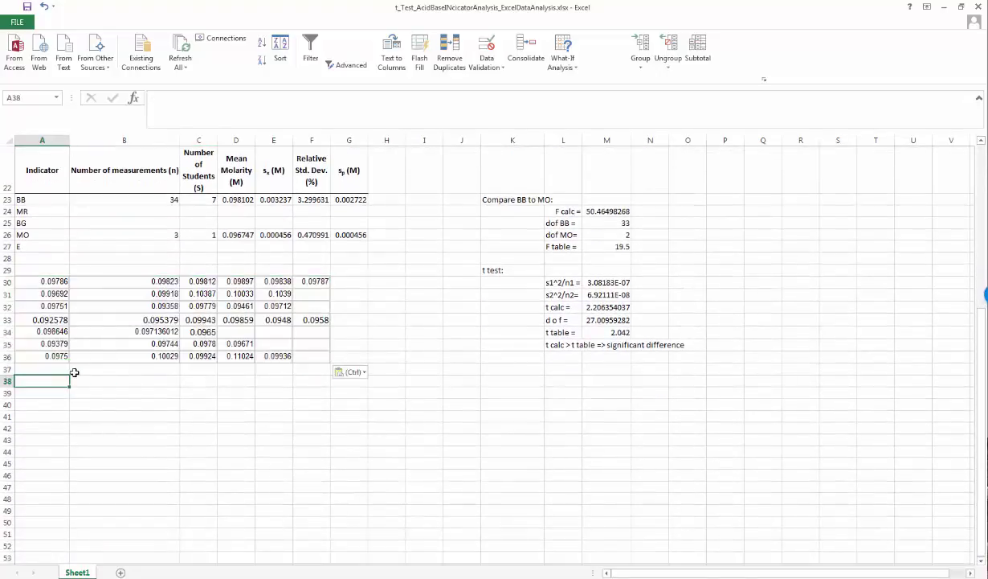
- Label A38 'BB Molarity' and select the first column of copied readings
type("A")
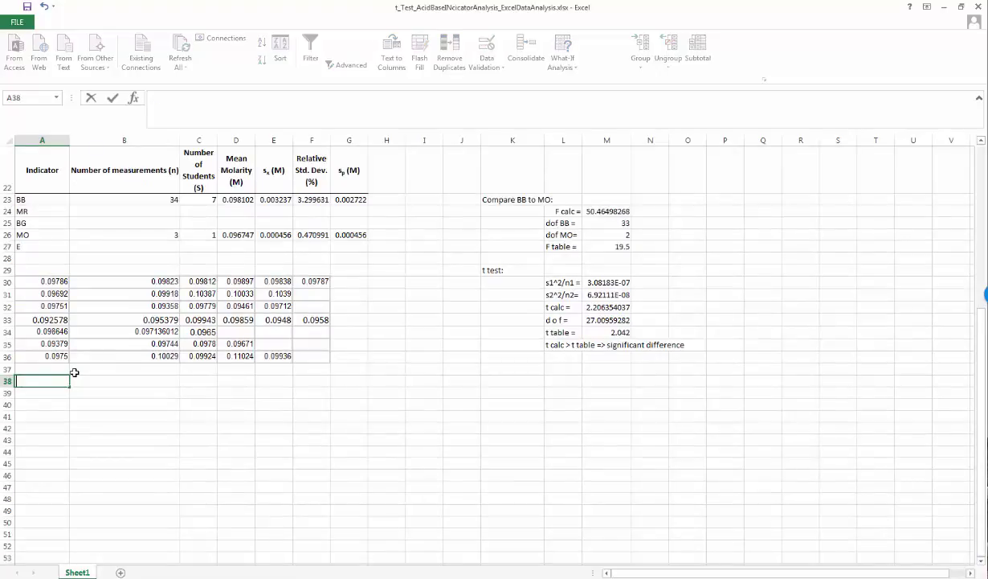
type("BB Molarity")
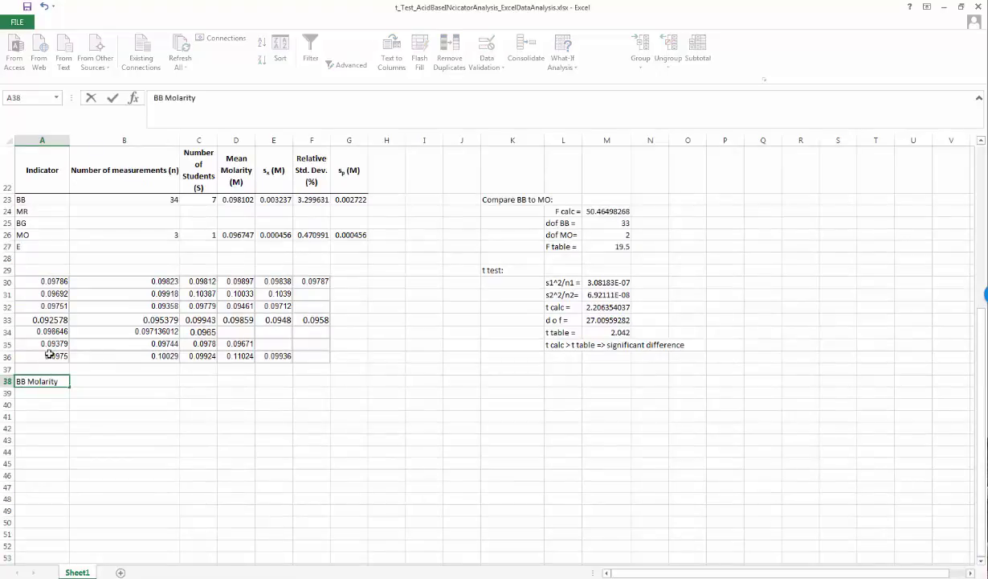
key("Return")
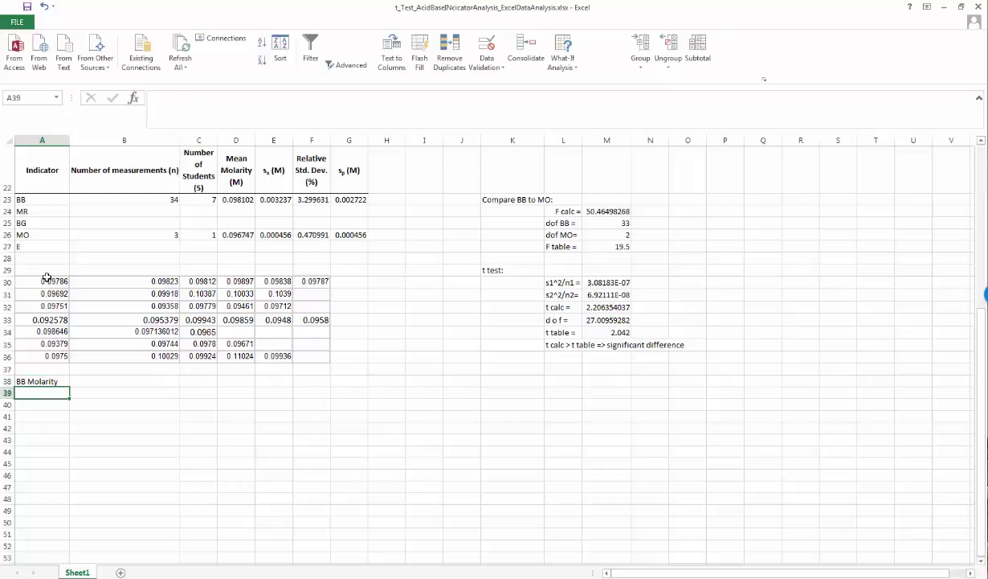
left_click_drag(46, 279, 64, 361)
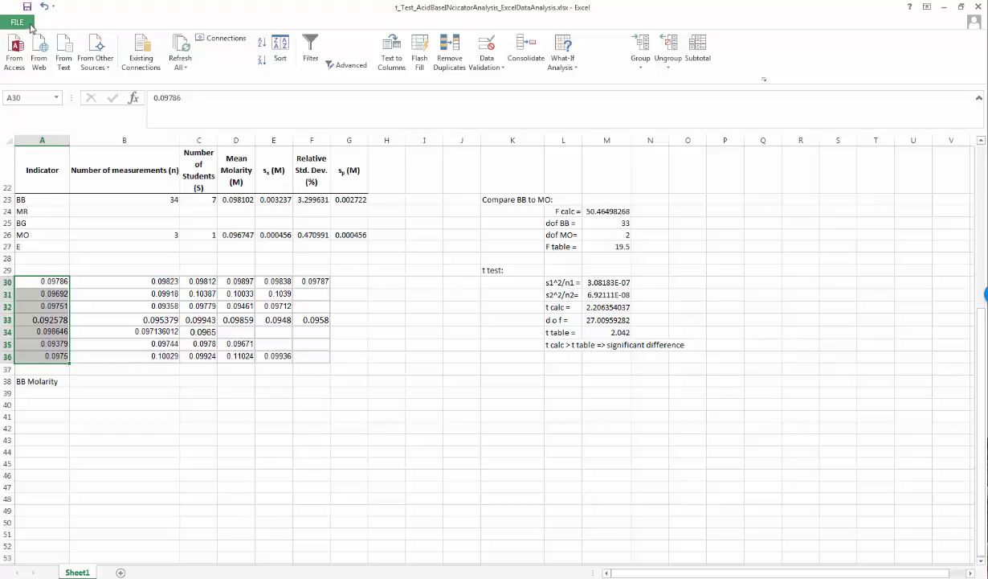
left_click(29, 24)
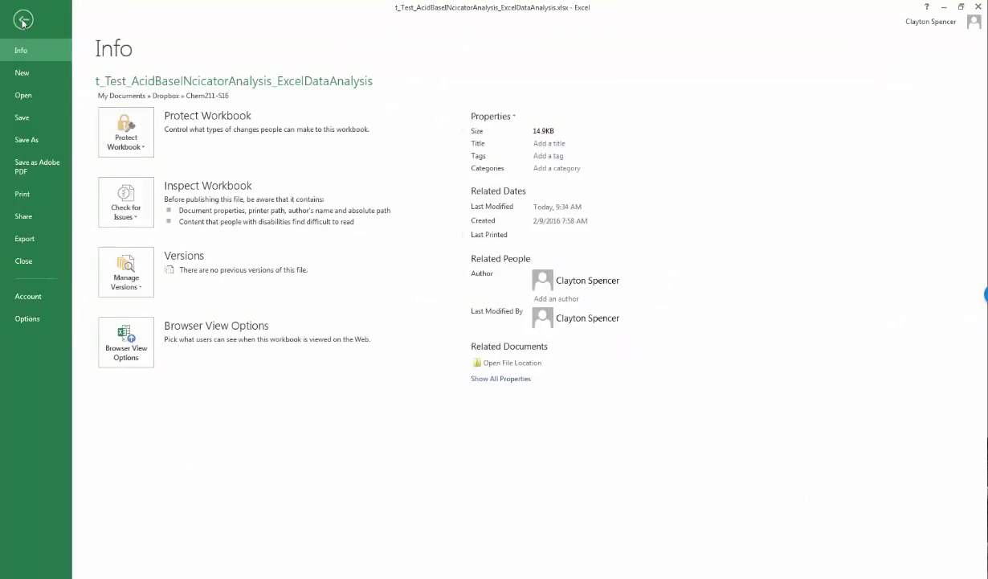
left_click(16, 17)
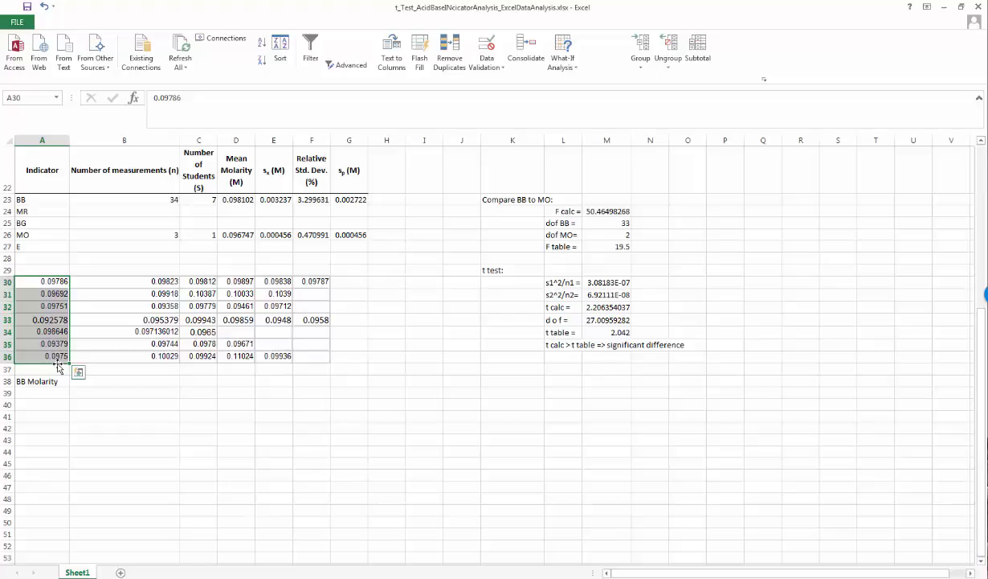
key("ctrl+q")
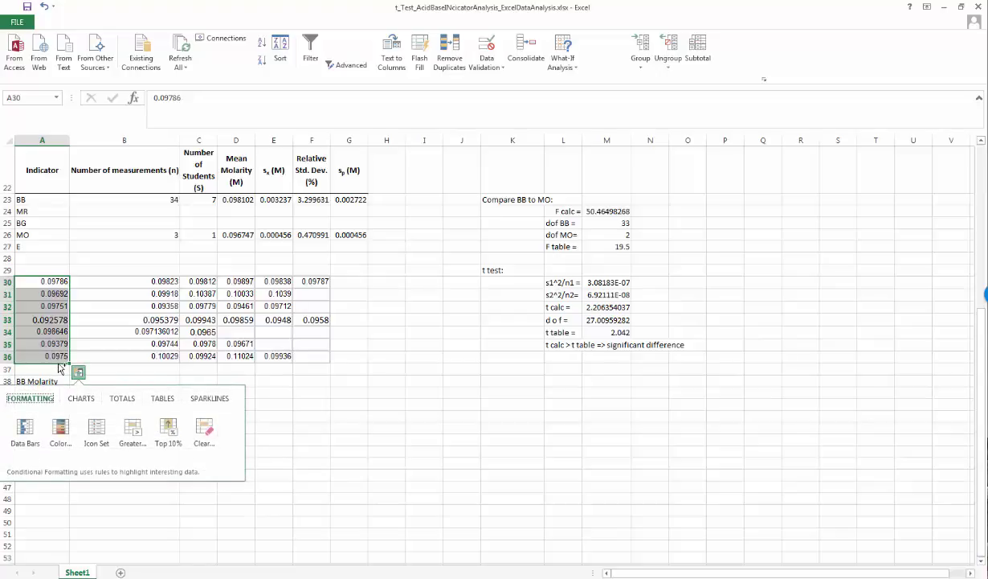
left_click(100, 369)
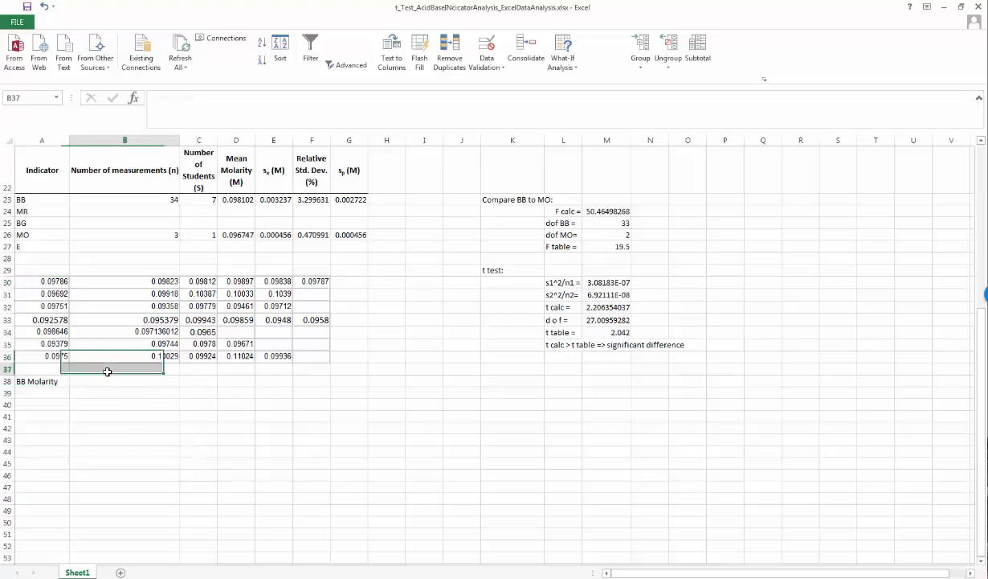
- Stack the first two reading columns under BB Molarity at A39 and A46
left_click_drag(46, 280, 47, 356)
key("ctrl+c")
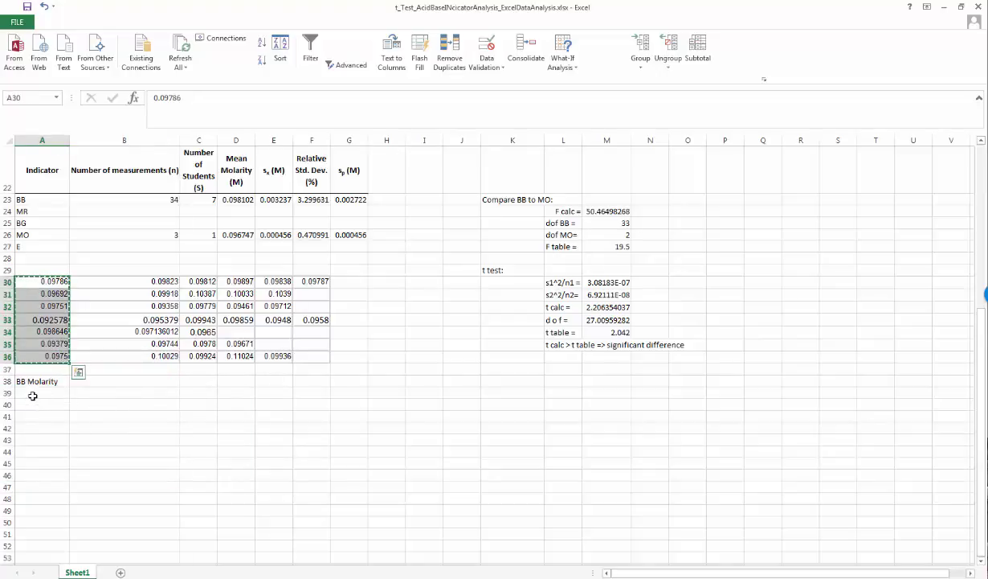
left_click(32, 391)
key("ctrl+v")
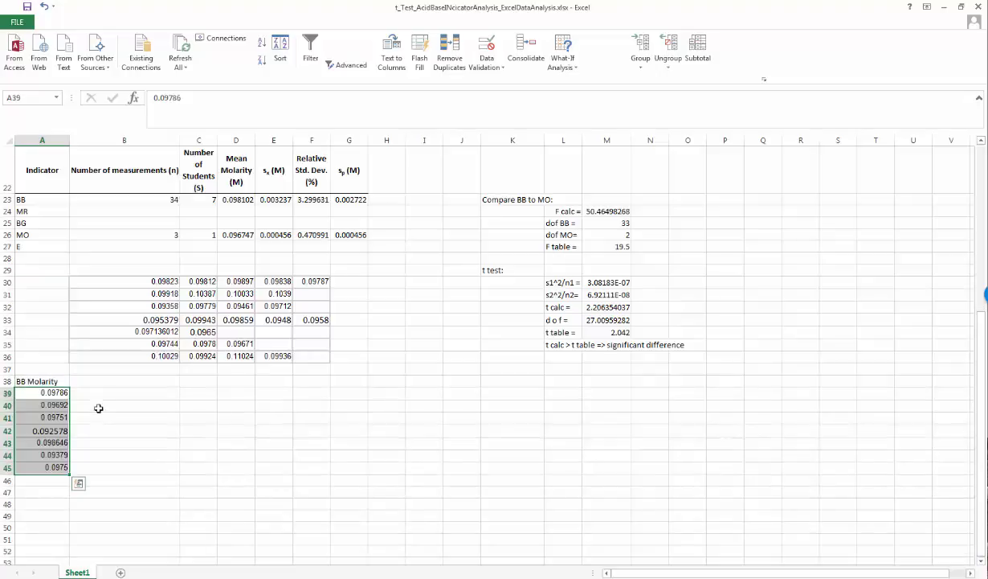
left_click_drag(154, 281, 161, 355)
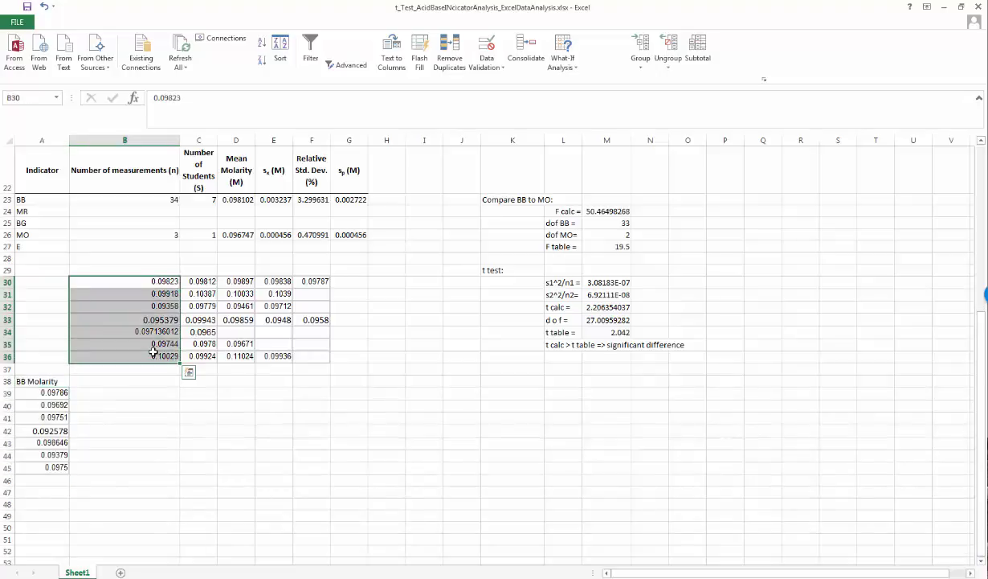
key("ctrl+c")
left_click(30, 480)
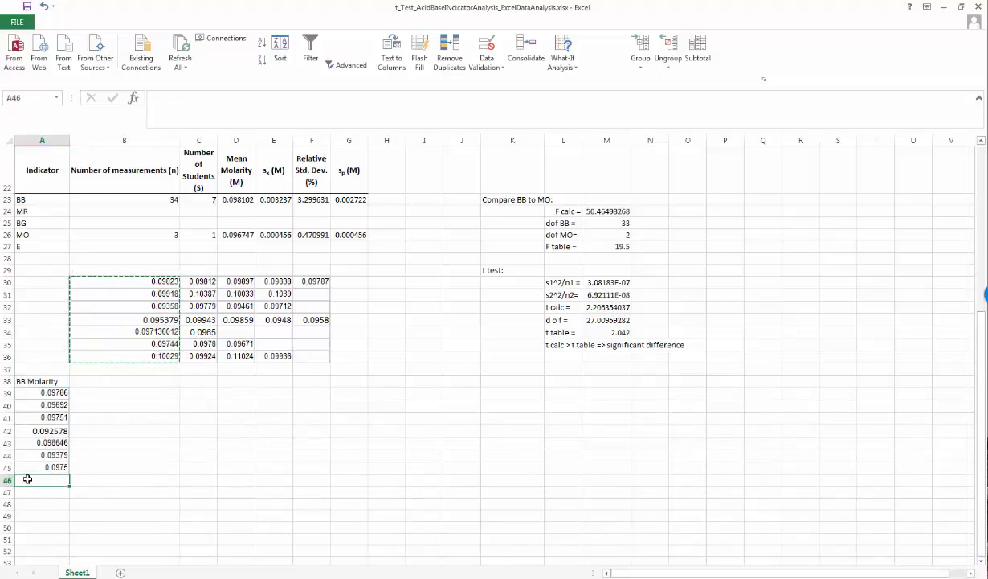
key("ctrl+v")
- Move the third reading column to A53 to continue the stacked list
left_click_drag(190, 282, 189, 357)
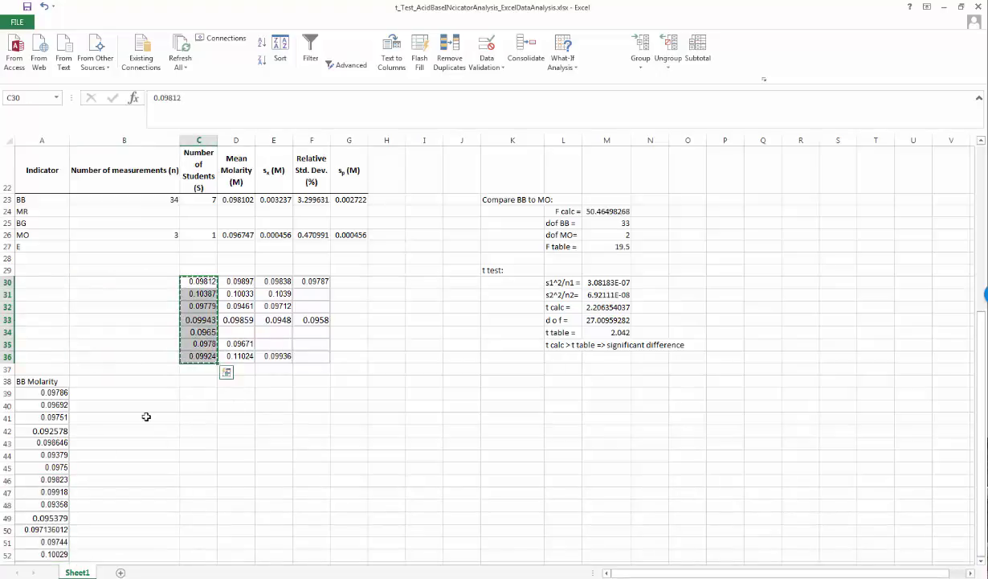
key("ctrl+x")
scroll(142, 405, "down", 4)
left_click(46, 389)
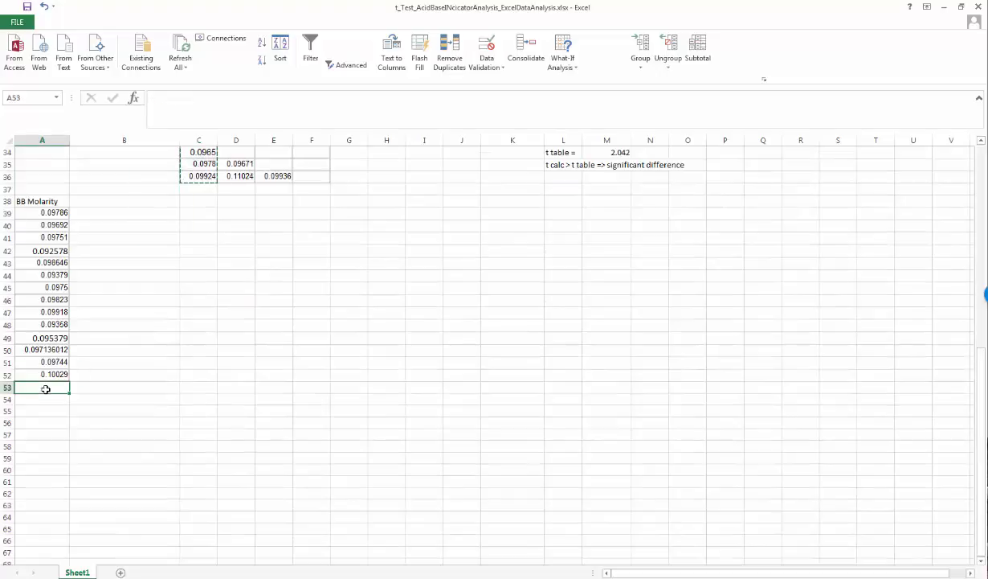
key("ctrl+v")
- Check the stacked list for blank cells around A64, then scroll back up to the data table
scroll(241, 286, "up", 2)
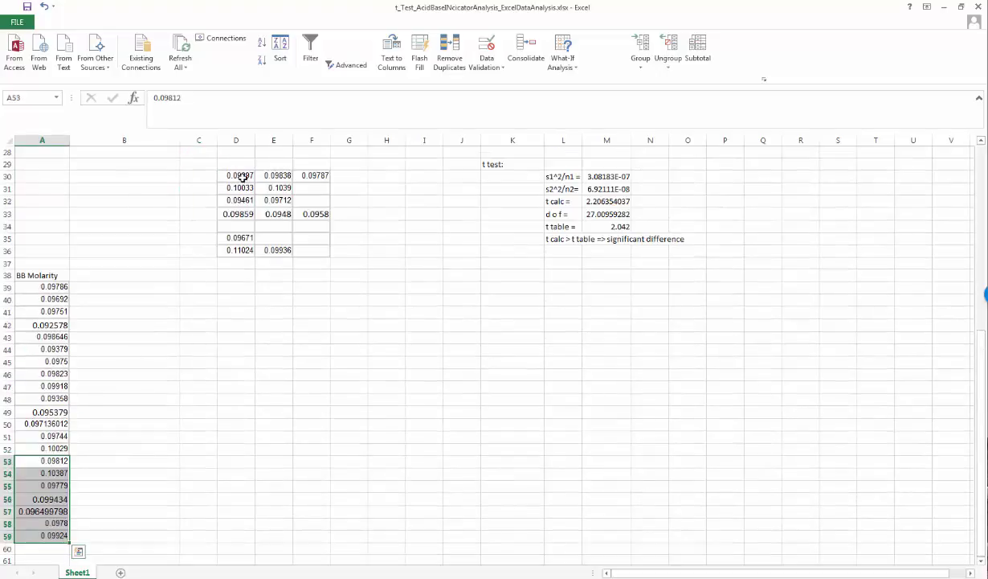
left_click_drag(243, 176, 237, 218)
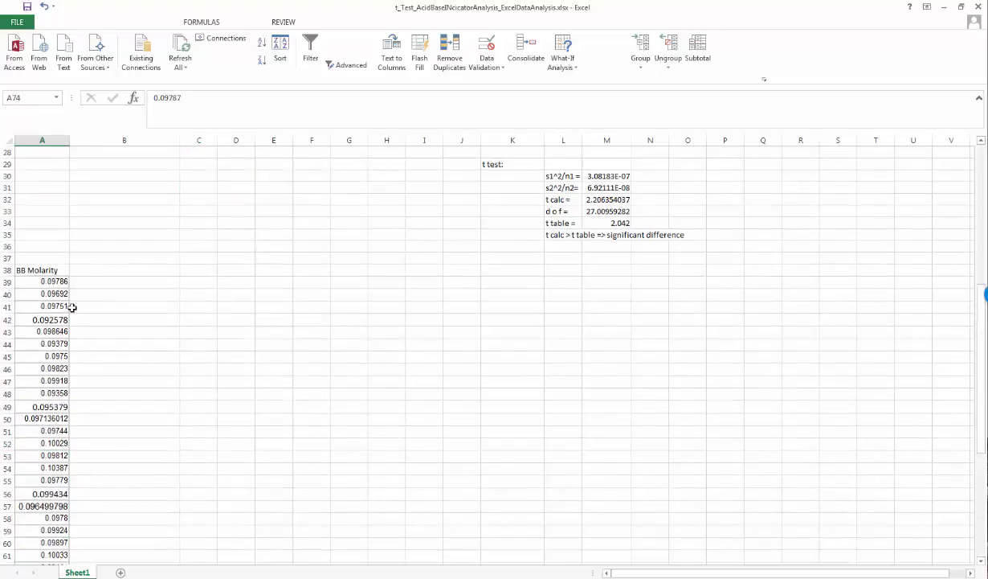
scroll(67, 308, "down", 2)
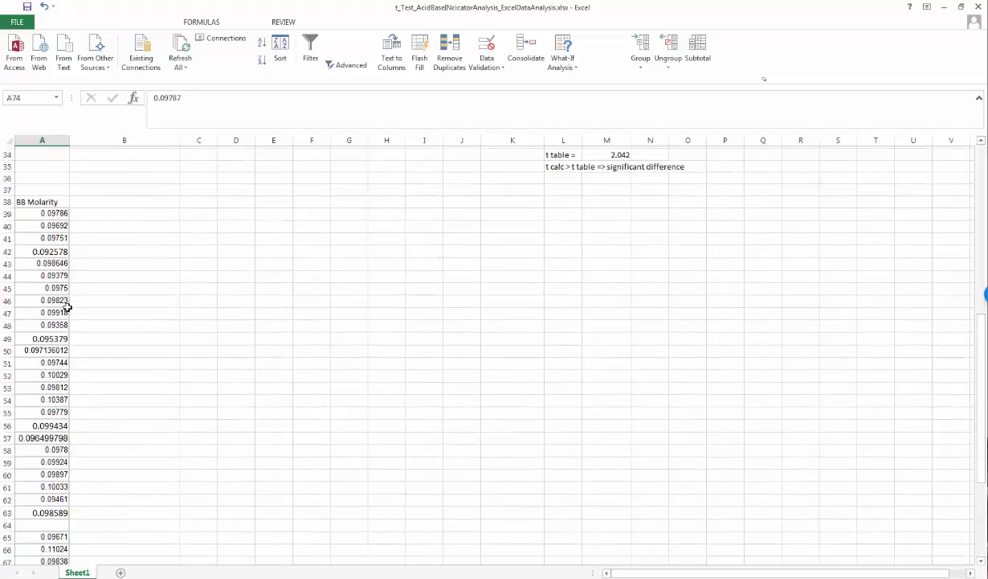
scroll(68, 308, "down", 3)
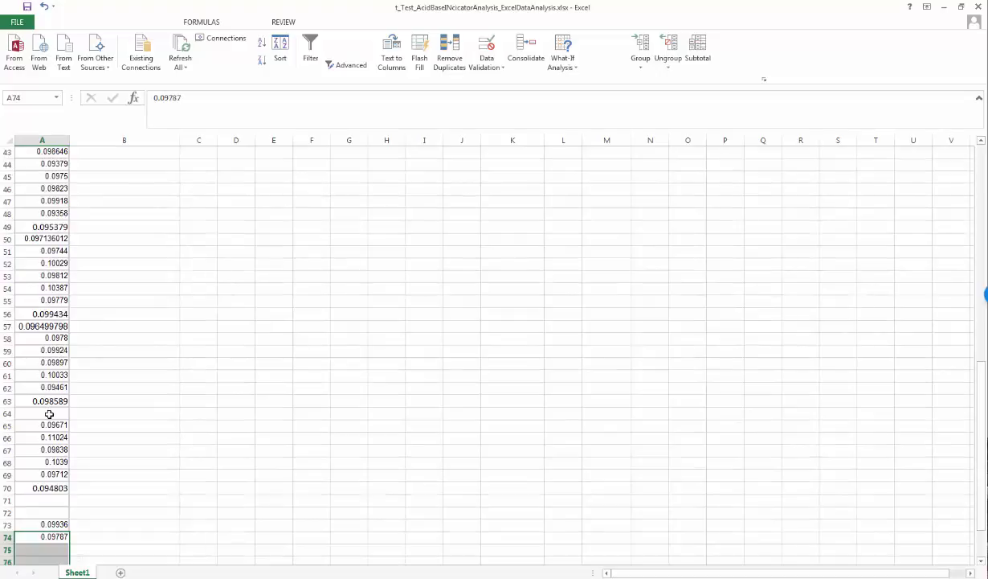
scroll(49, 414, "down", 3)
left_click(53, 302)
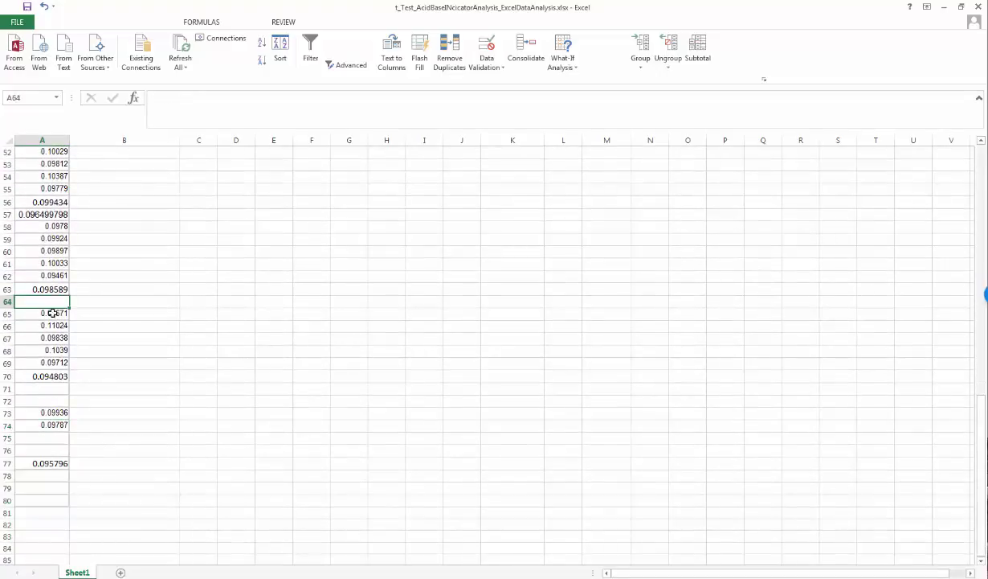
left_click(49, 388)
left_click(49, 401)
scroll(265, 363, "up", 8)
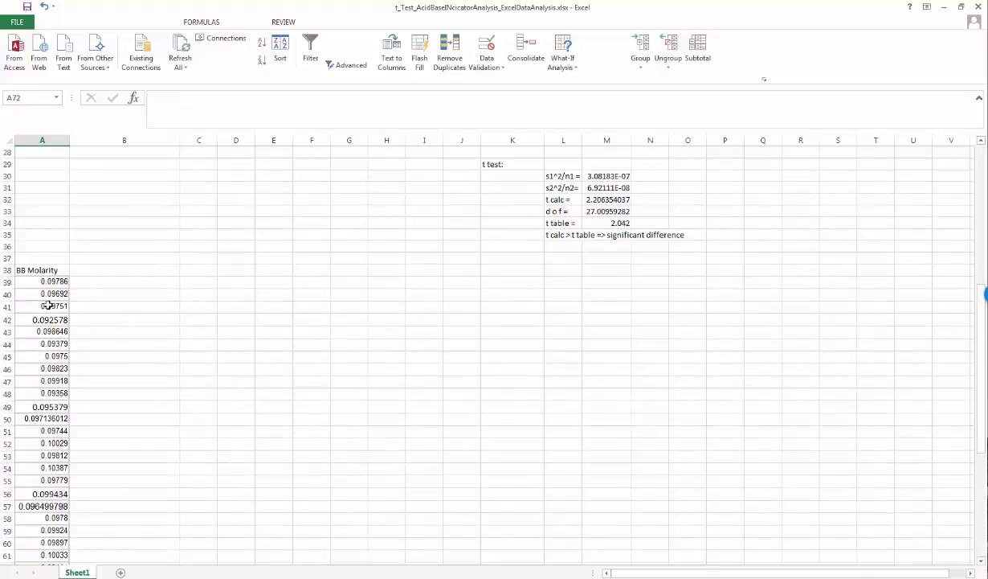
scroll(392, 389, "up", 9)
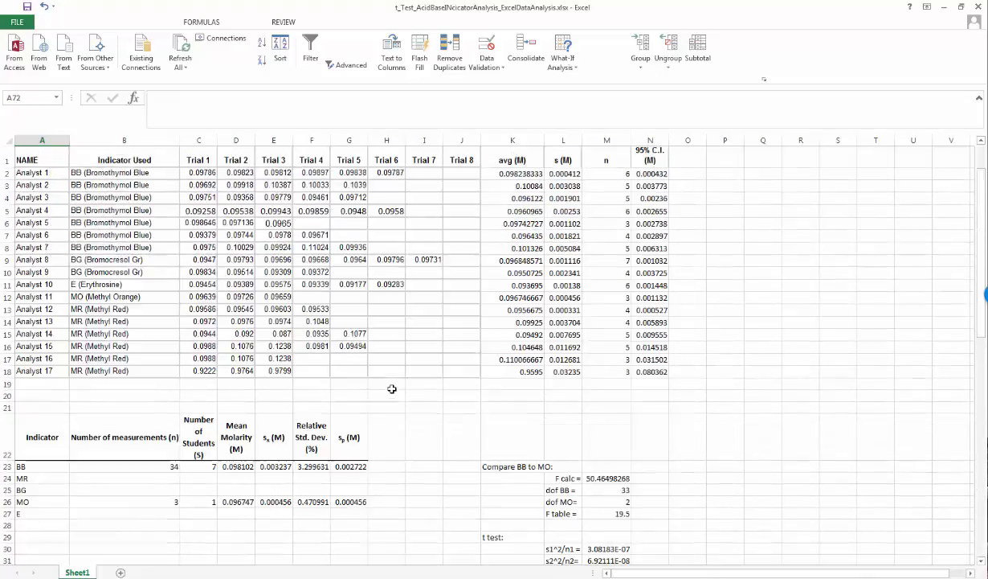
scroll(391, 389, "down", 15)
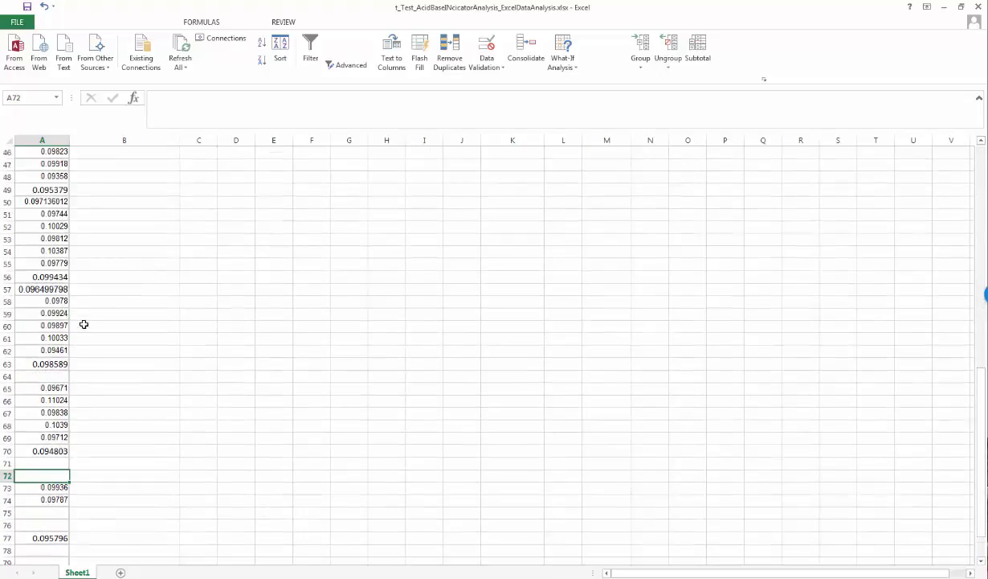
scroll(84, 323, "down", 3)
scroll(404, 325, "up", 17)
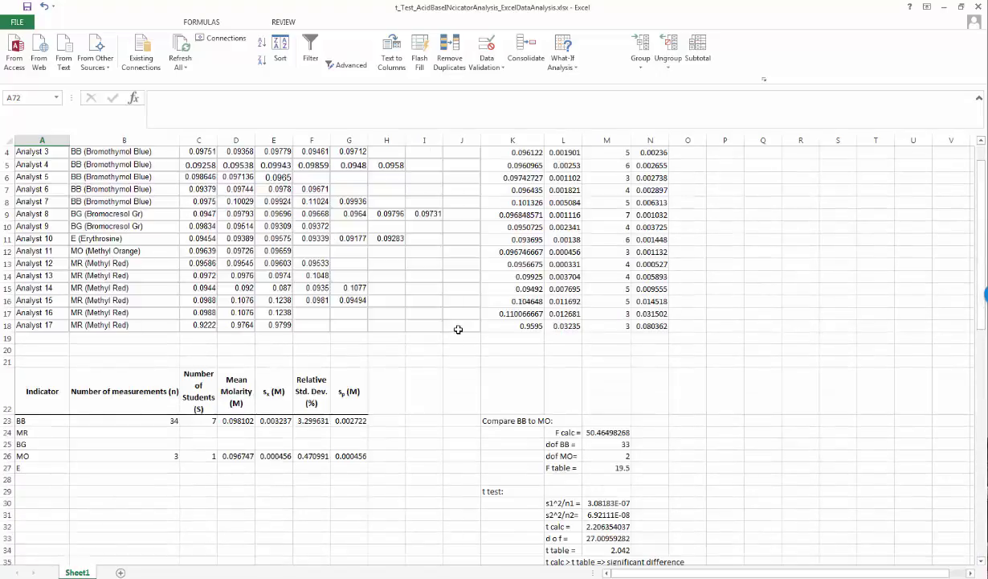
scroll(458, 330, "up", 1)
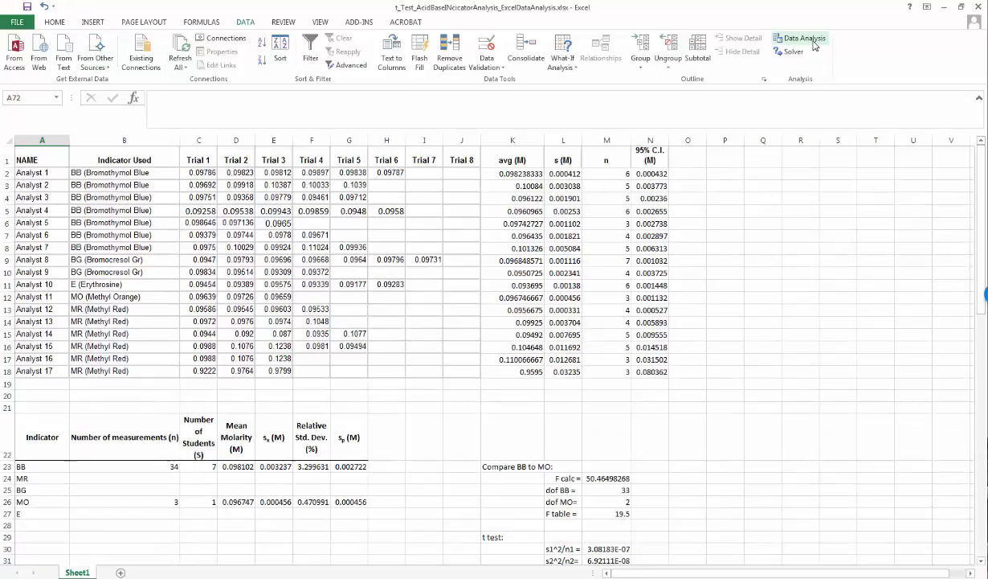
- Start the unequal-variances two-sample t-test with BB molarities A39:A77 as Variable 1
left_click(804, 39)
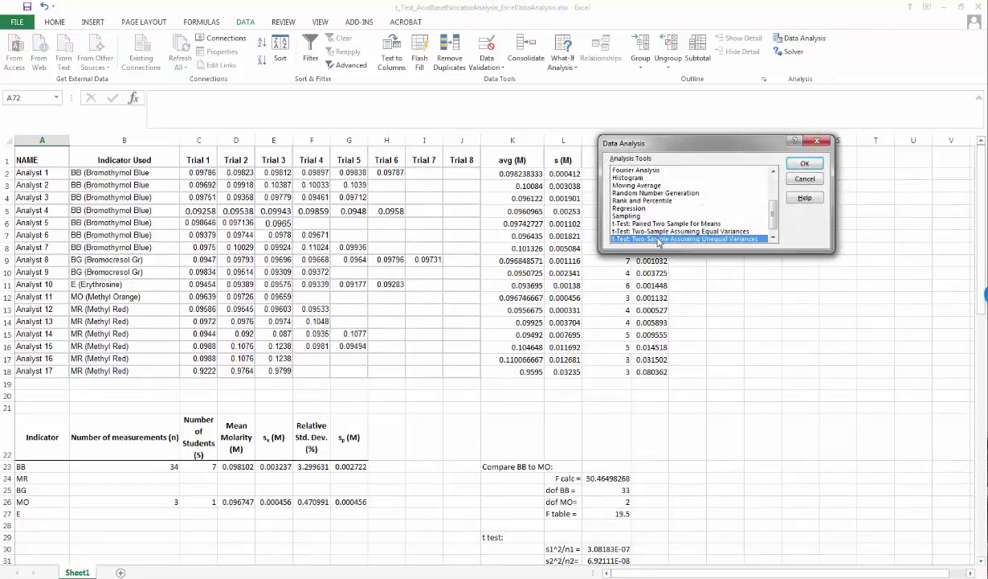
left_click(805, 163)
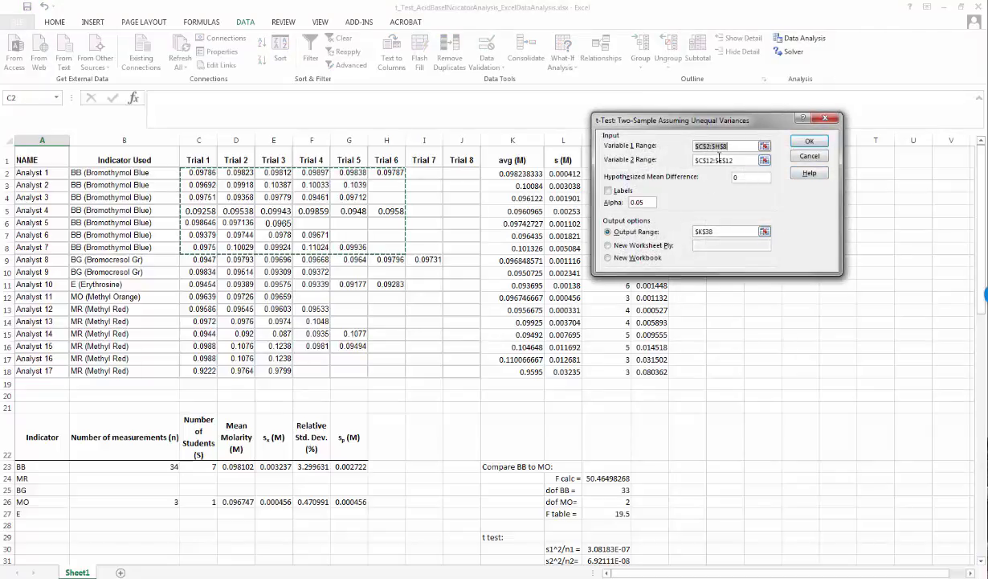
left_click(764, 147)
scroll(435, 290, "down", 12)
scroll(186, 246, "down", 1)
scroll(95, 272, "up", 2)
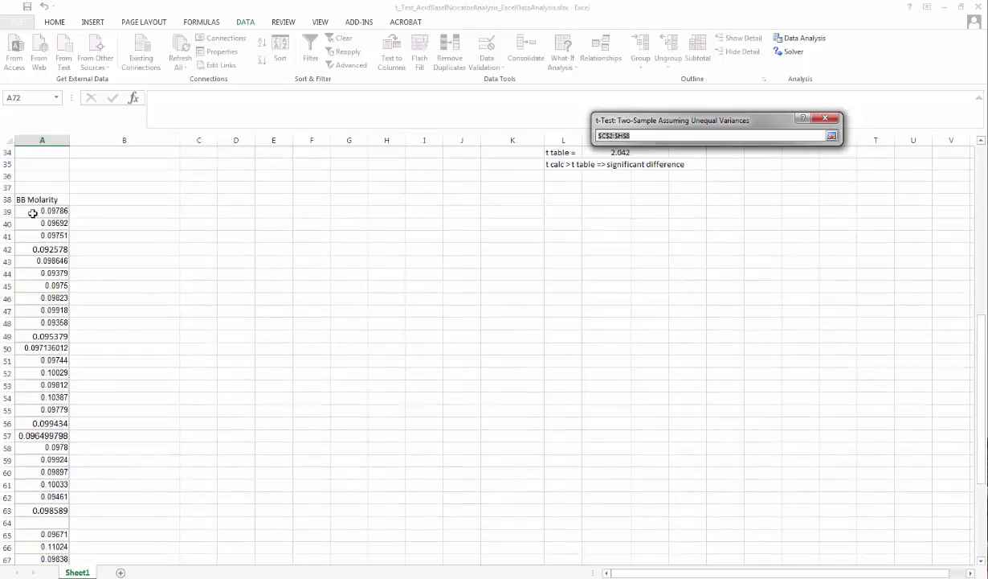
left_click_drag(32, 209, 36, 526)
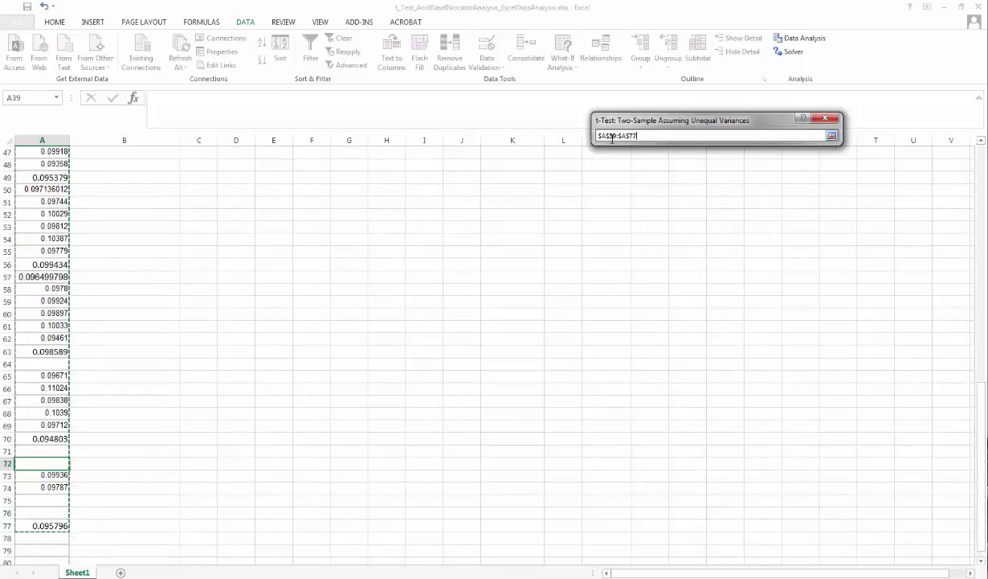
left_click(832, 137)
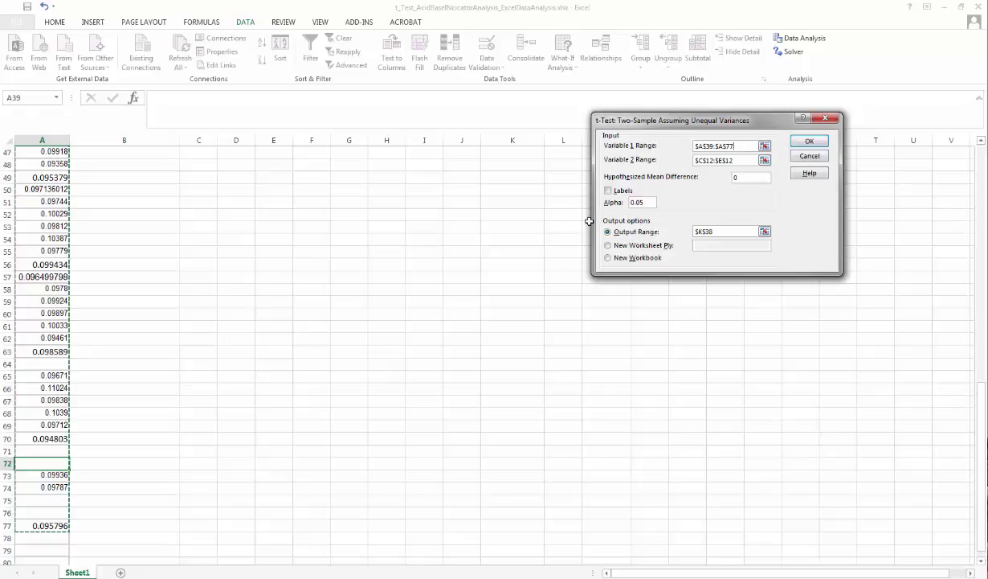
- Place the output at K37 and run the test against MO trials C12:E12
left_click(765, 233)
scroll(790, 326, "up", 11)
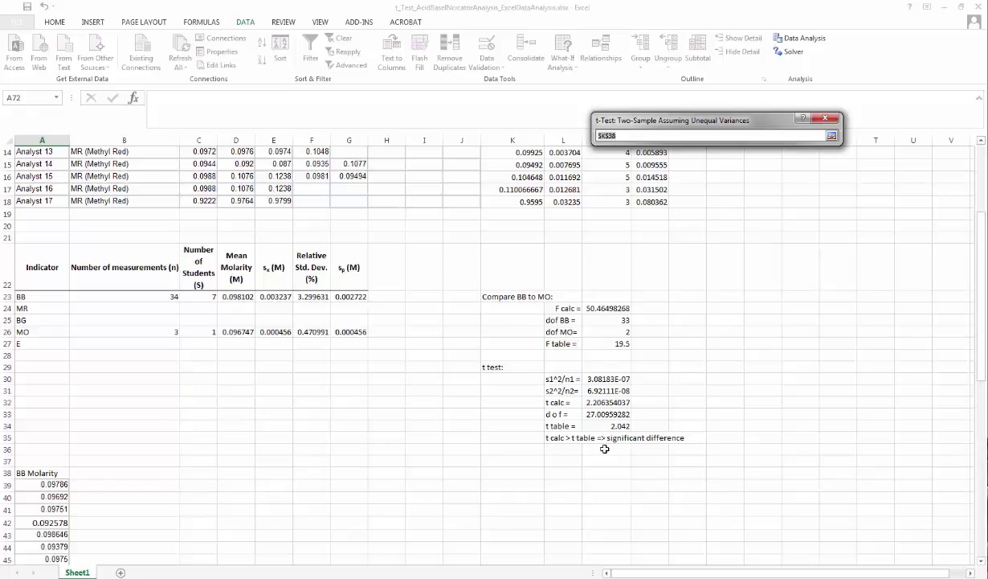
scroll(604, 448, "down", 1)
scroll(604, 448, "down", 2)
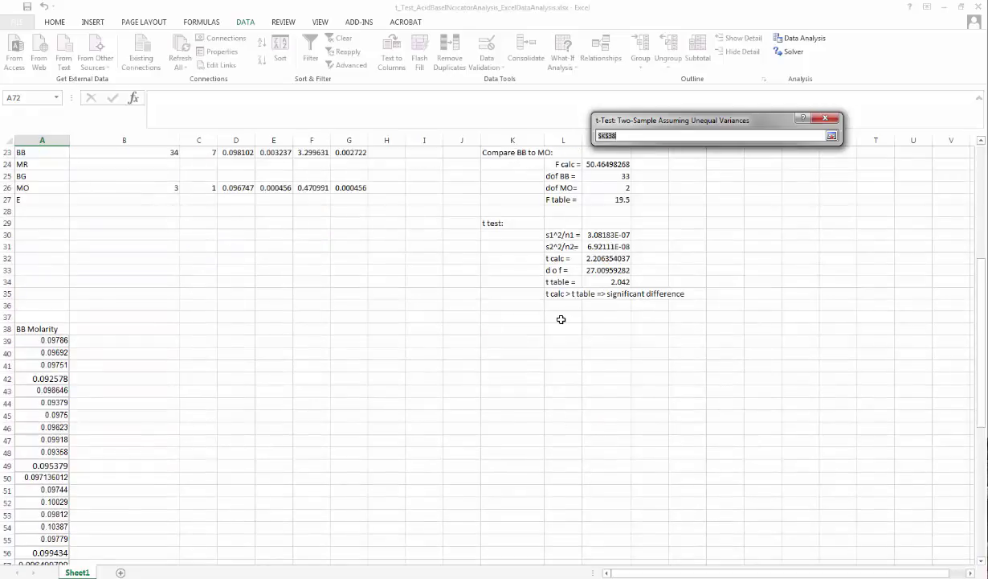
left_click(515, 317)
left_click(831, 136)
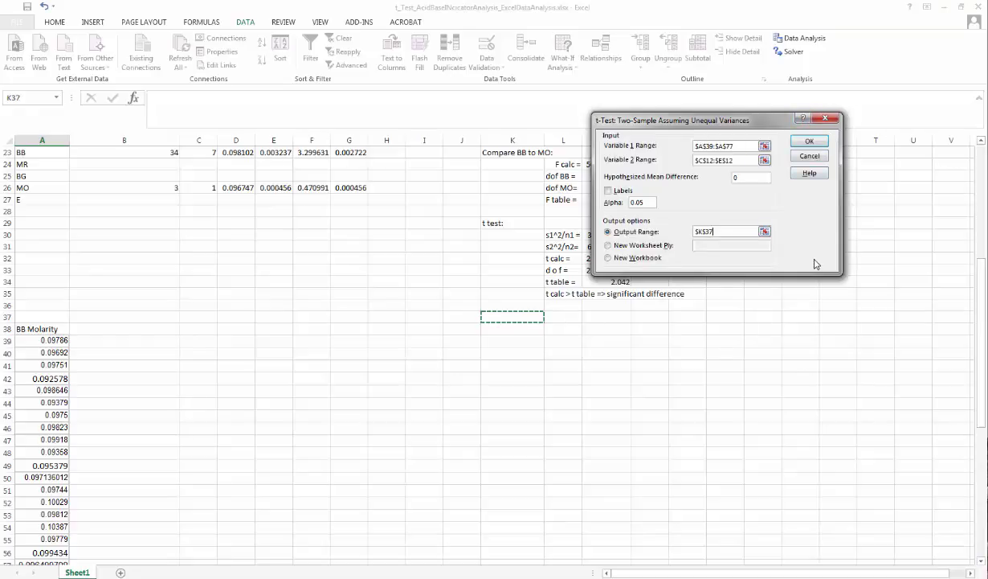
left_click(811, 143)
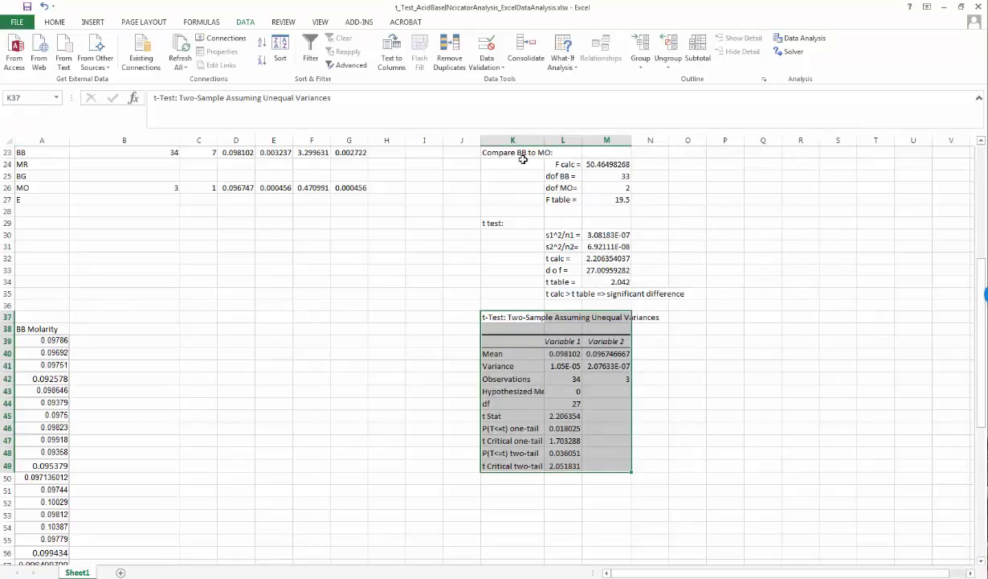
- Resize column K to fit the longest t-test output label
left_click(504, 390)
left_click(524, 428)
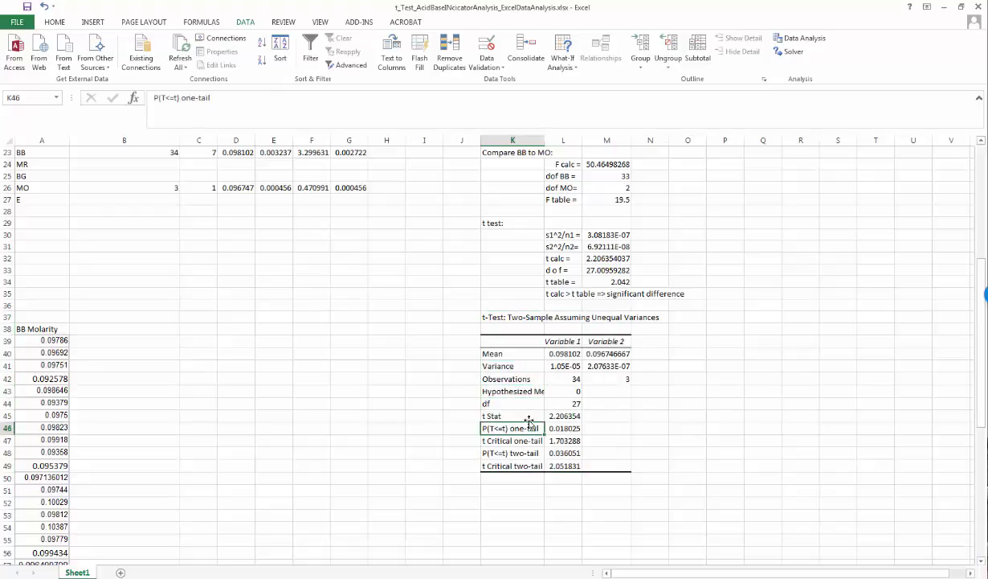
left_click_drag(544, 140, 652, 138)
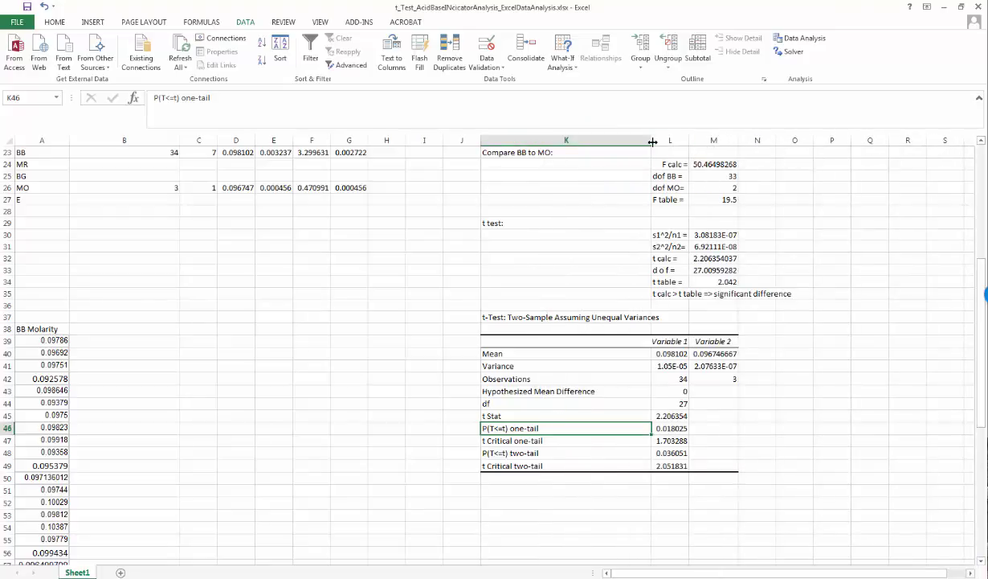
left_click_drag(650, 140, 606, 140)
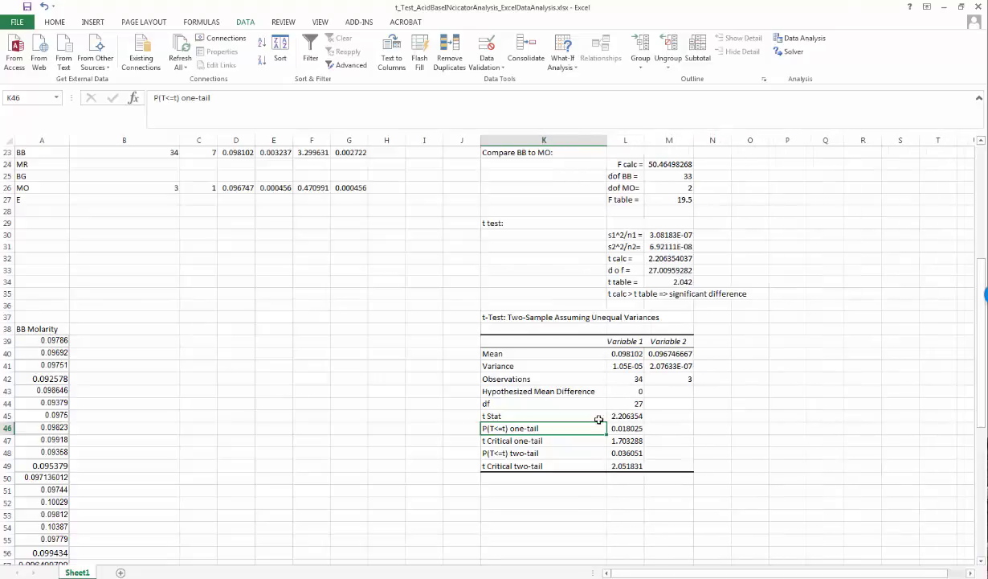
- Check the output's Variable 1 and 2 means (0.098102, 0.096746667) and variances
left_click(537, 354)
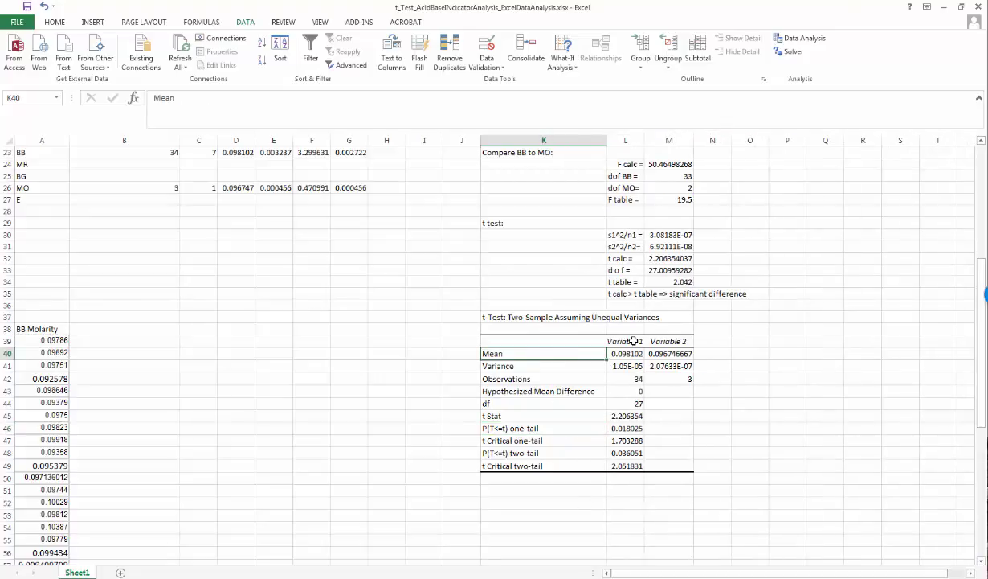
left_click(634, 341)
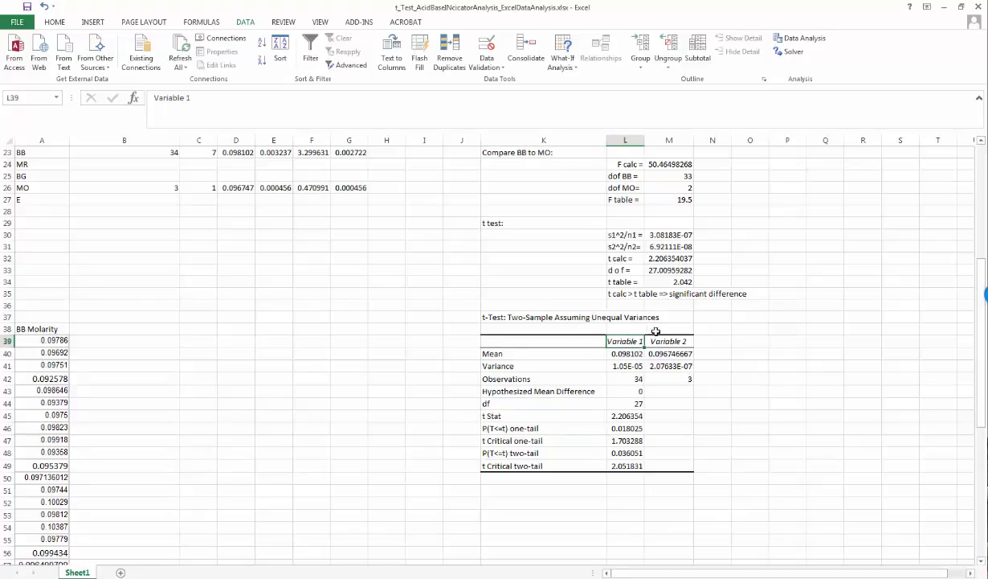
left_click(672, 341)
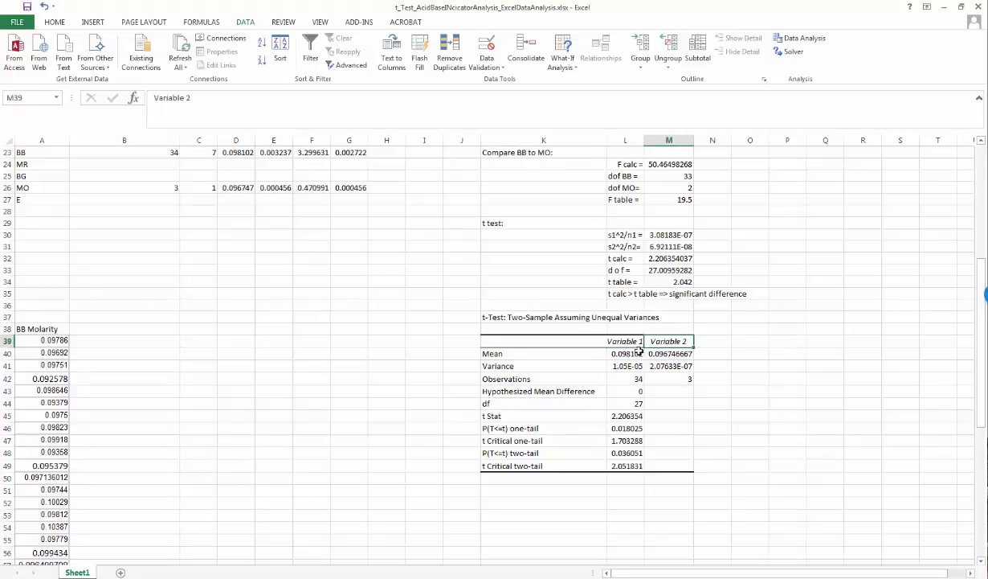
left_click(632, 352)
left_click(667, 352)
left_click(619, 363)
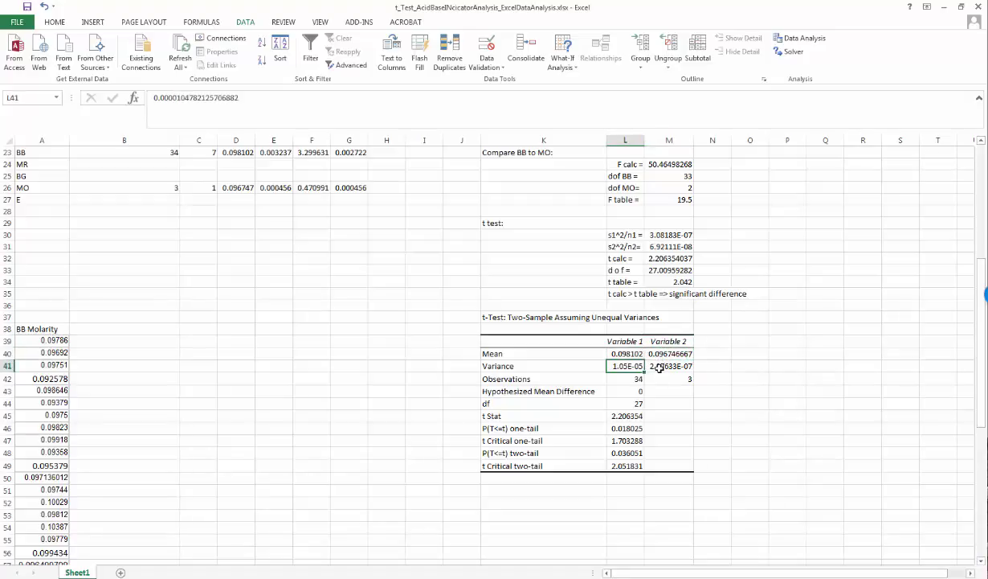
left_click(659, 366)
left_click(623, 365)
scroll(357, 348, "up", 3)
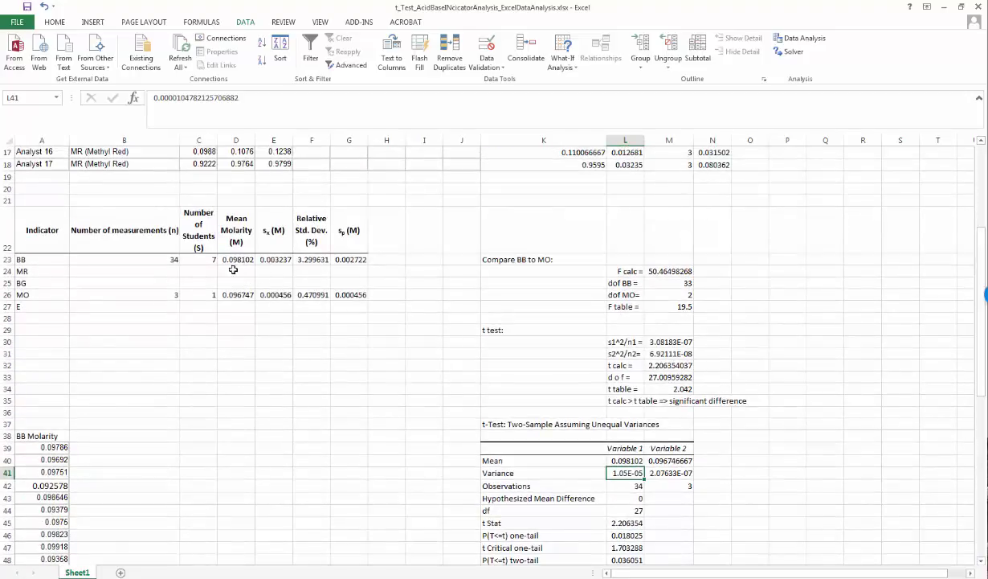
left_click(619, 461)
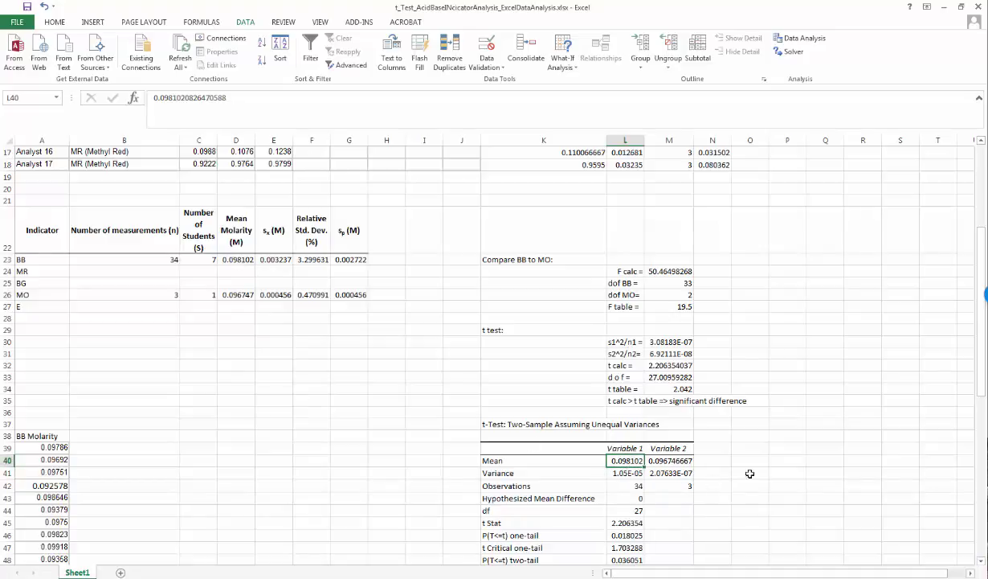
scroll(759, 461, "down", 3)
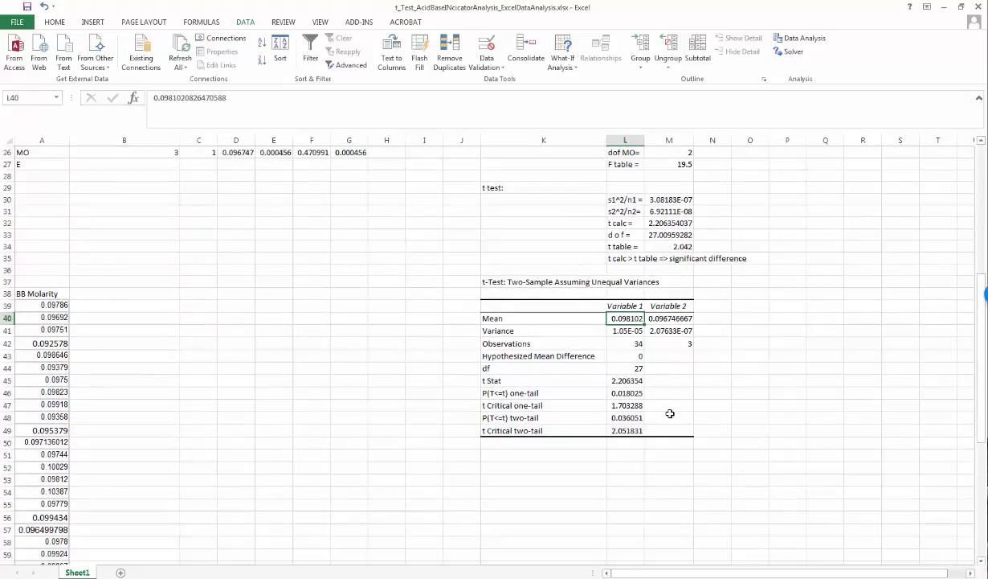
scroll(648, 399, "up", 2)
left_click(626, 449)
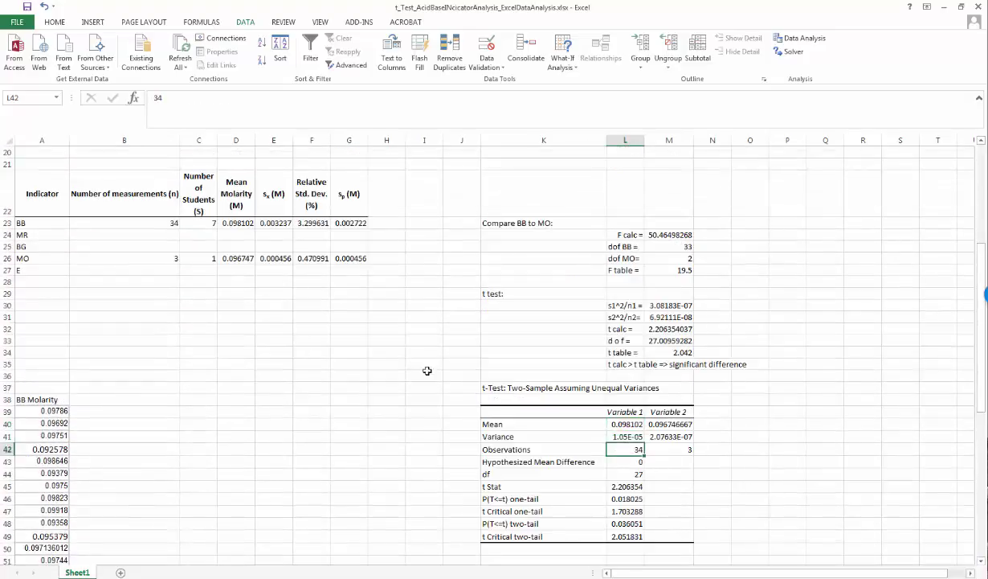
left_click(161, 226)
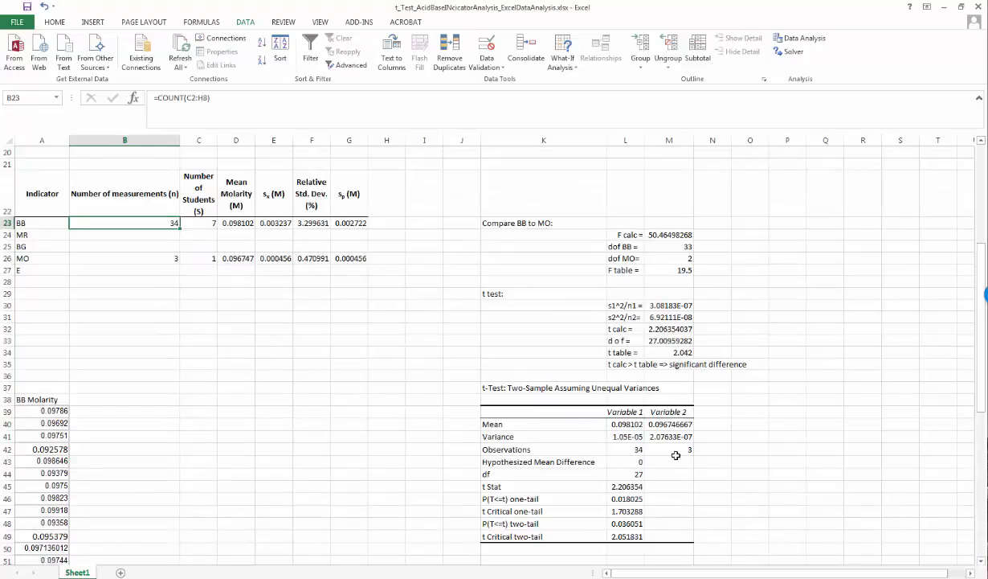
left_click(671, 450)
left_click(172, 259)
key("ctrl+v")
scroll(699, 443, "down", 2)
left_click(626, 392)
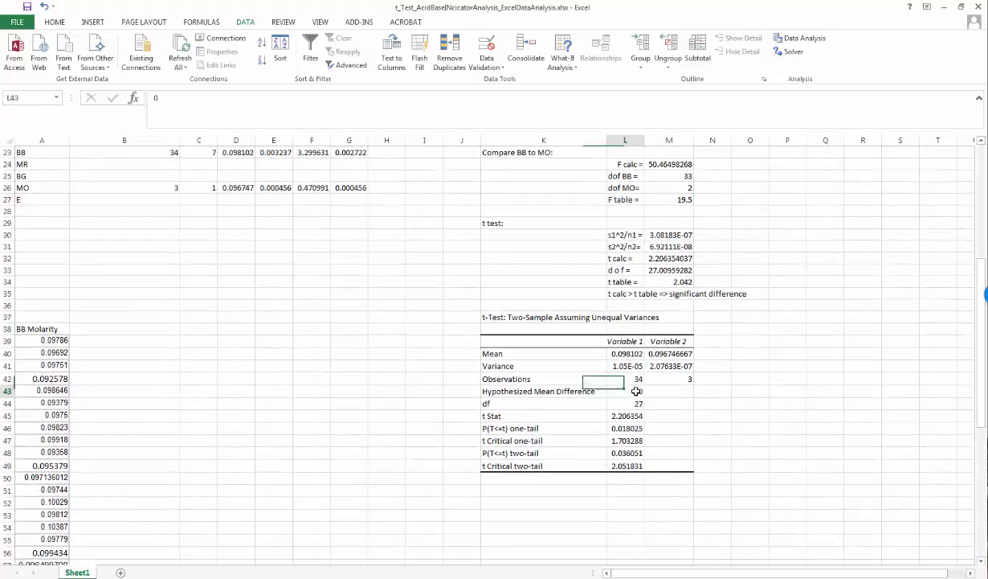
key("Down")
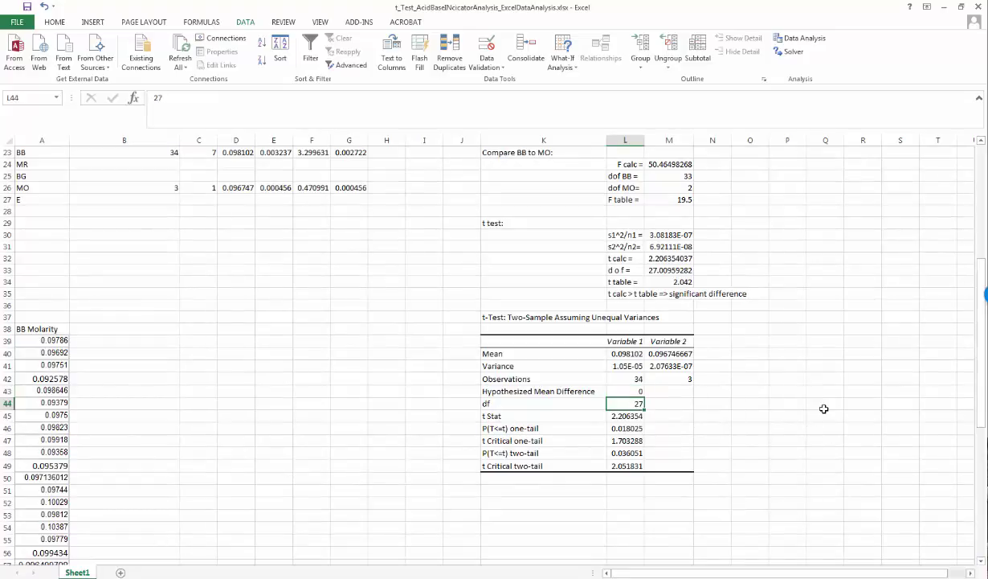
left_click(677, 271)
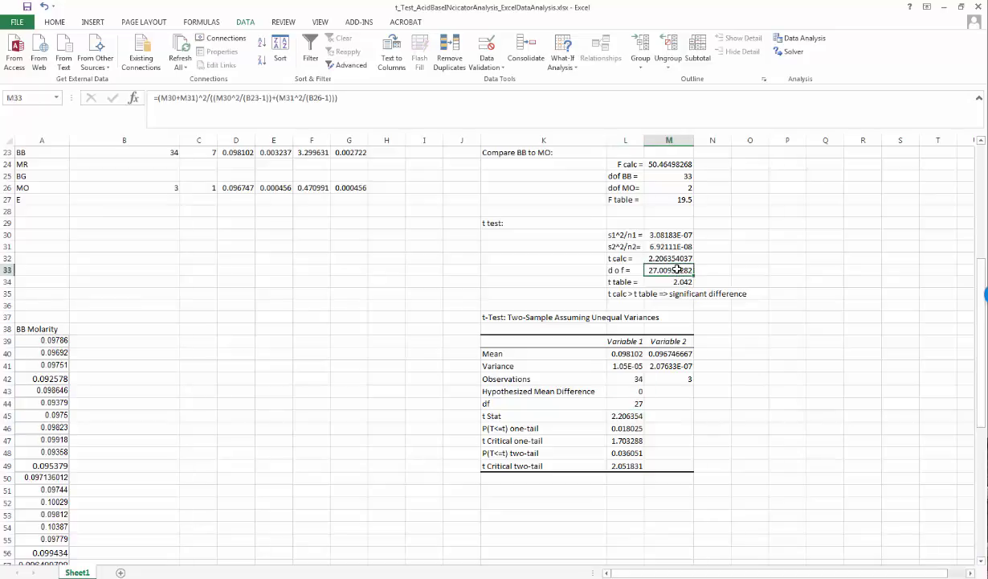
left_click(633, 404)
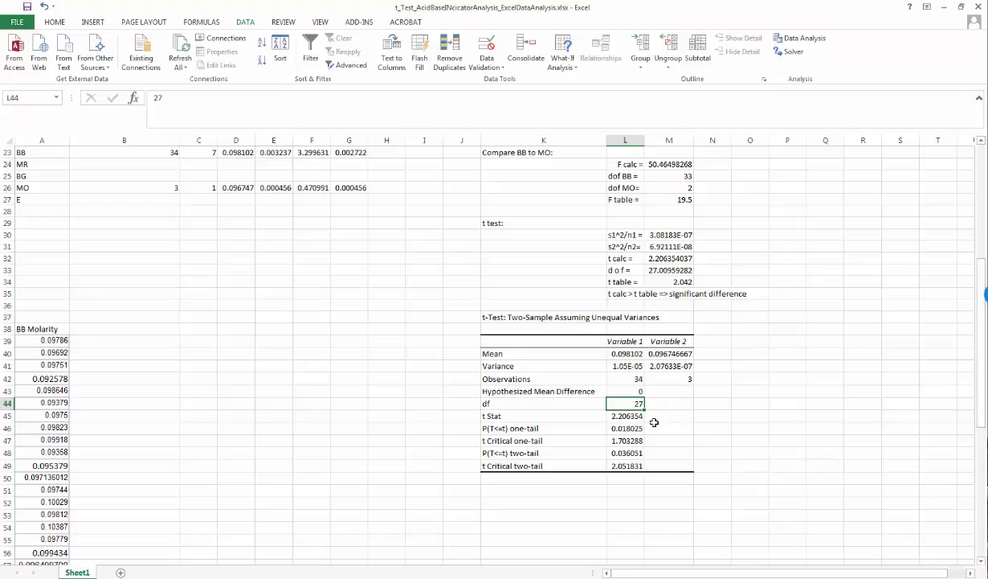
left_click(626, 415)
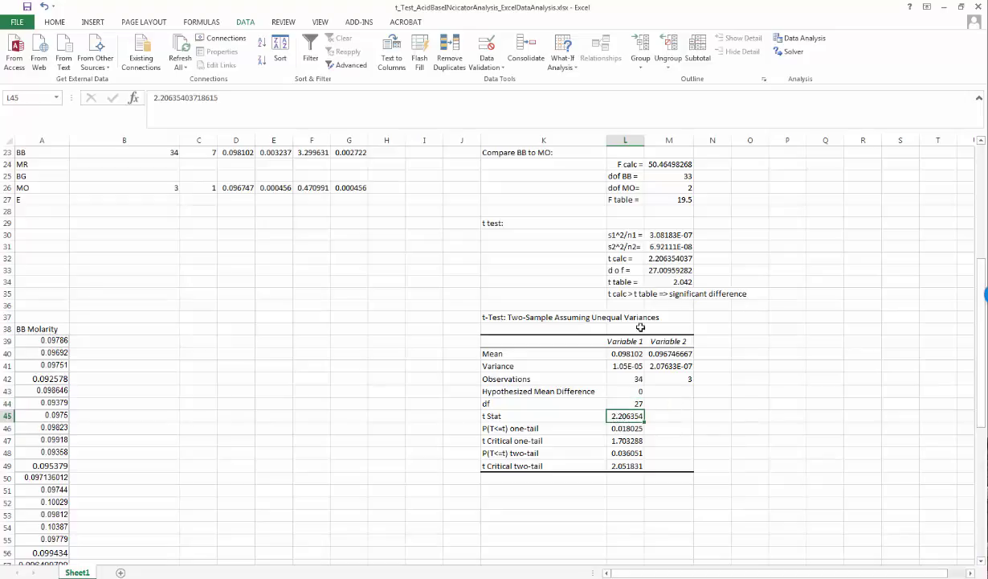
left_click(648, 250)
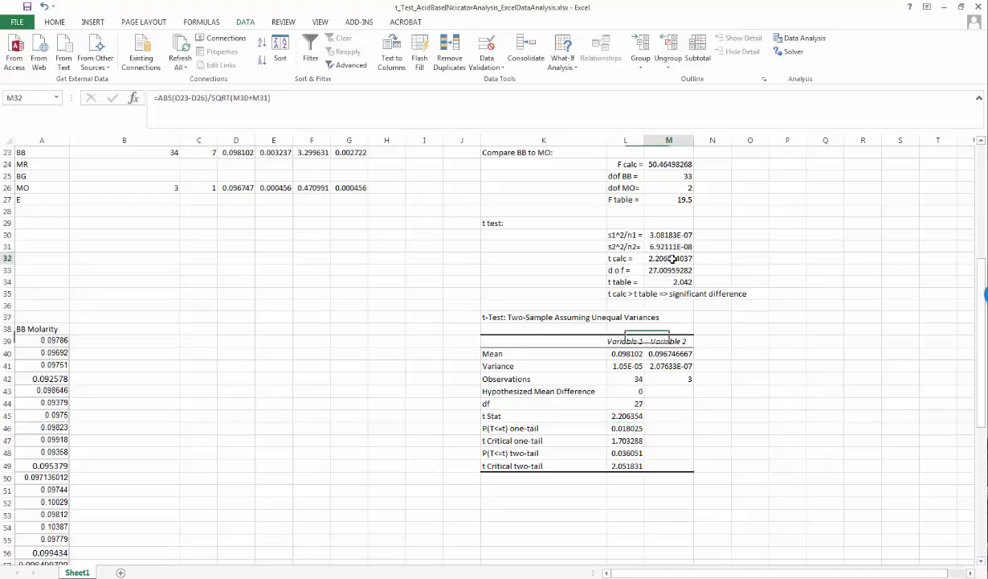
left_click(634, 415)
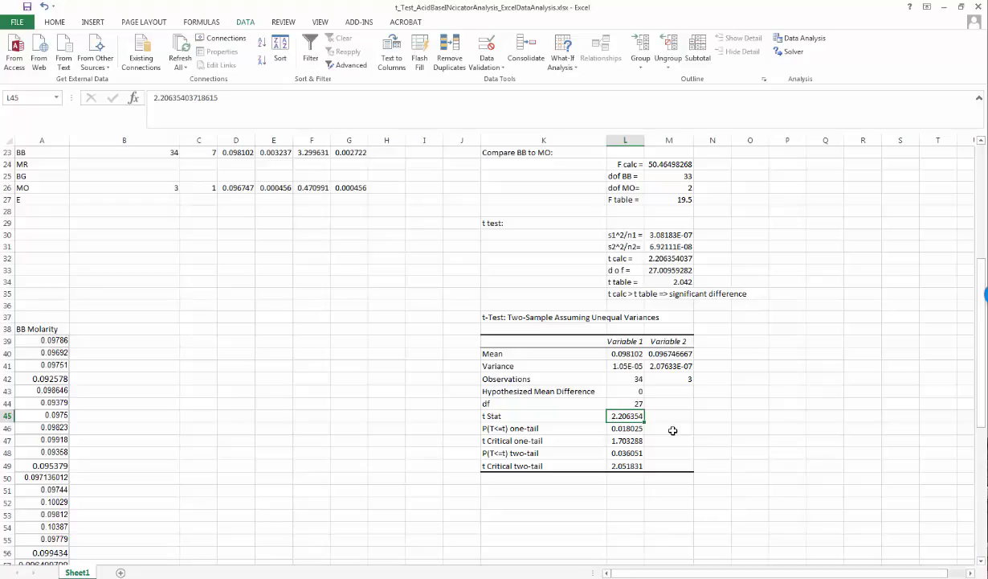
left_click(615, 428)
left_click(638, 441)
left_click(610, 427)
left_click(611, 439)
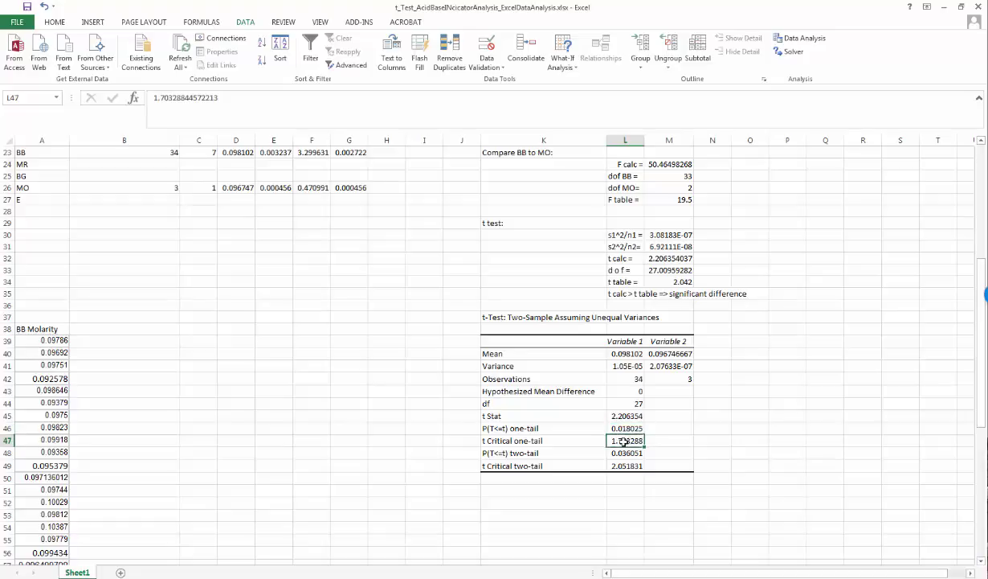
left_click(544, 428)
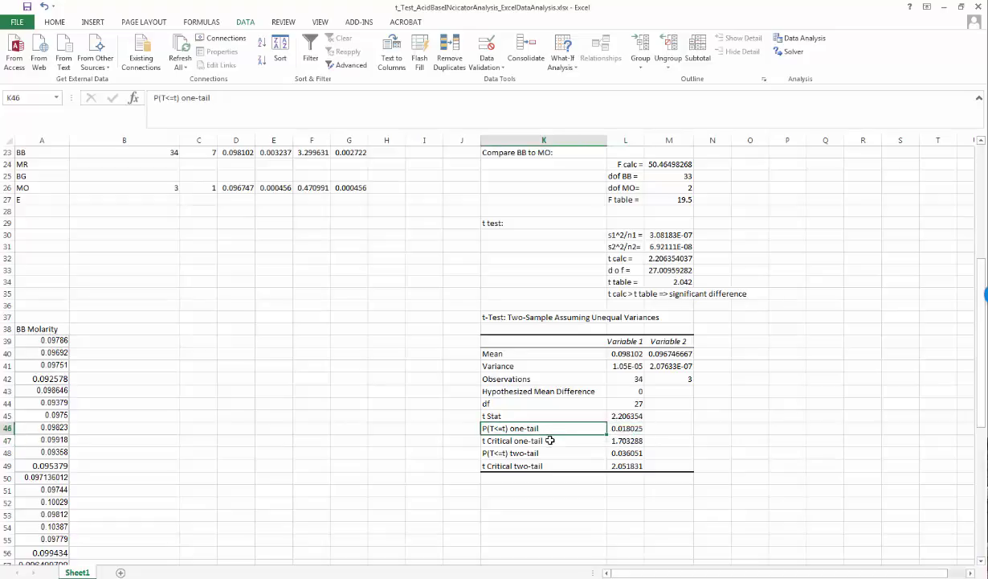
left_click(551, 440)
left_click(537, 429)
left_click(560, 454)
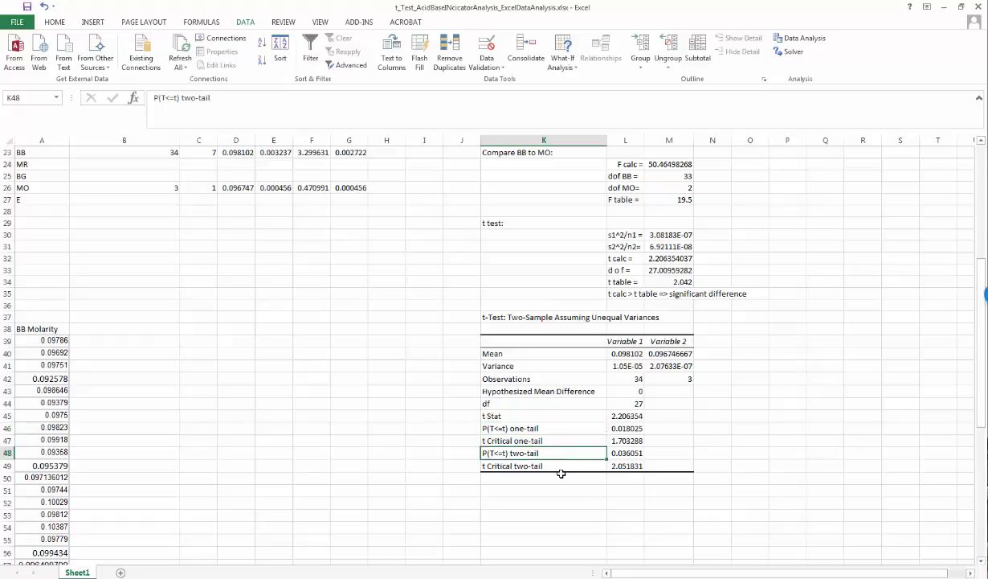
left_click(561, 465)
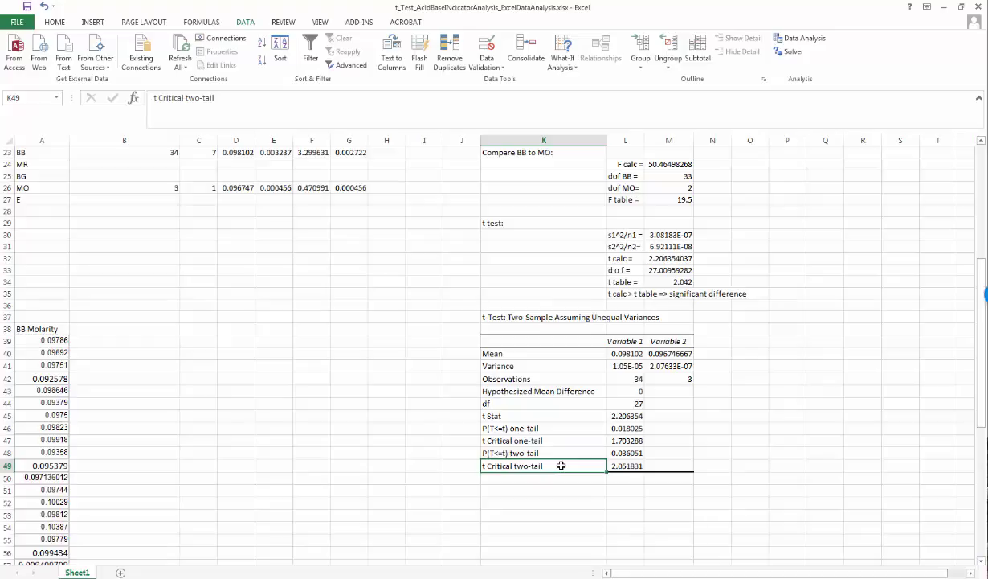
left_click(524, 453)
left_click(527, 426)
left_click(548, 442)
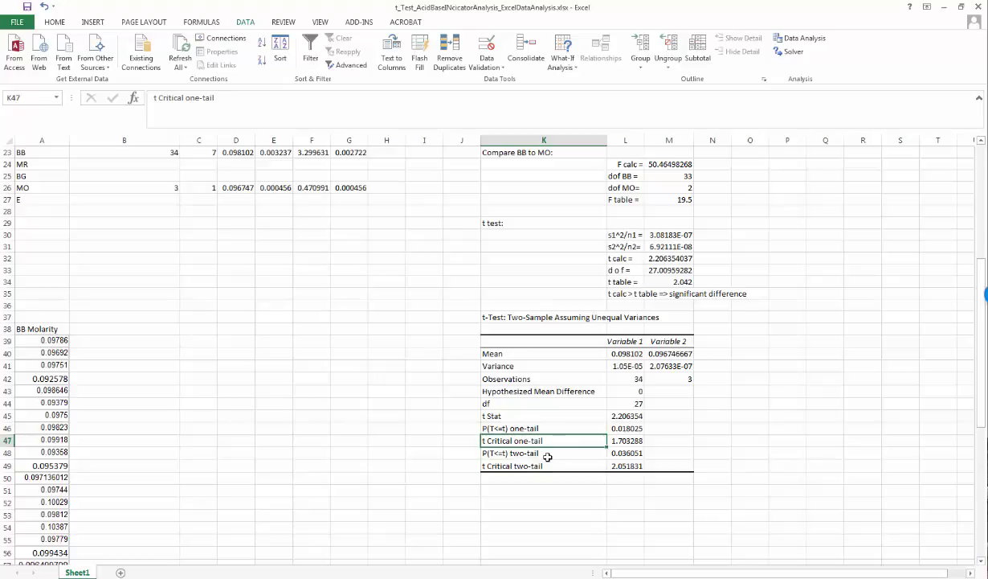
left_click(528, 452)
left_click(552, 465)
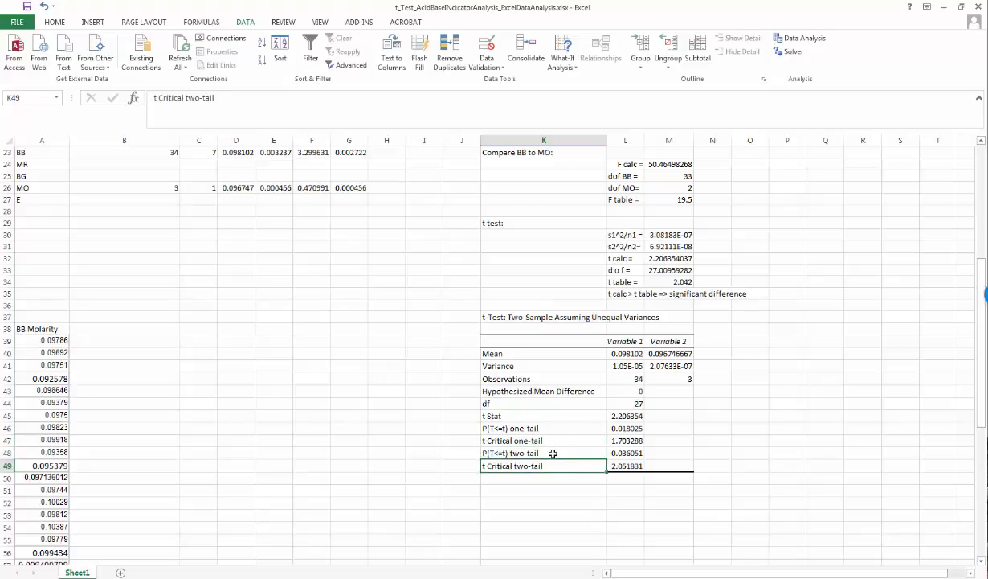
left_click(553, 452)
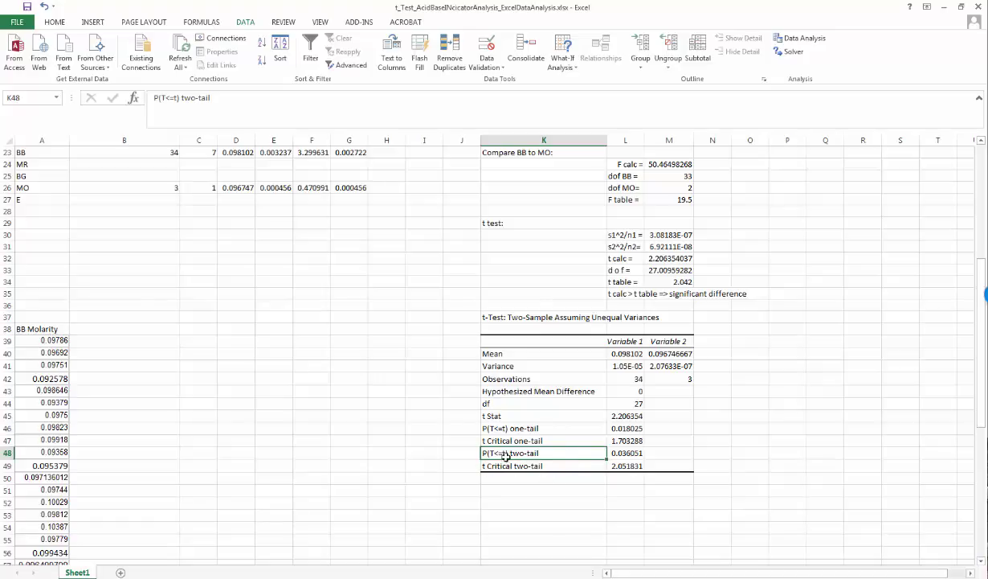
left_click(626, 466)
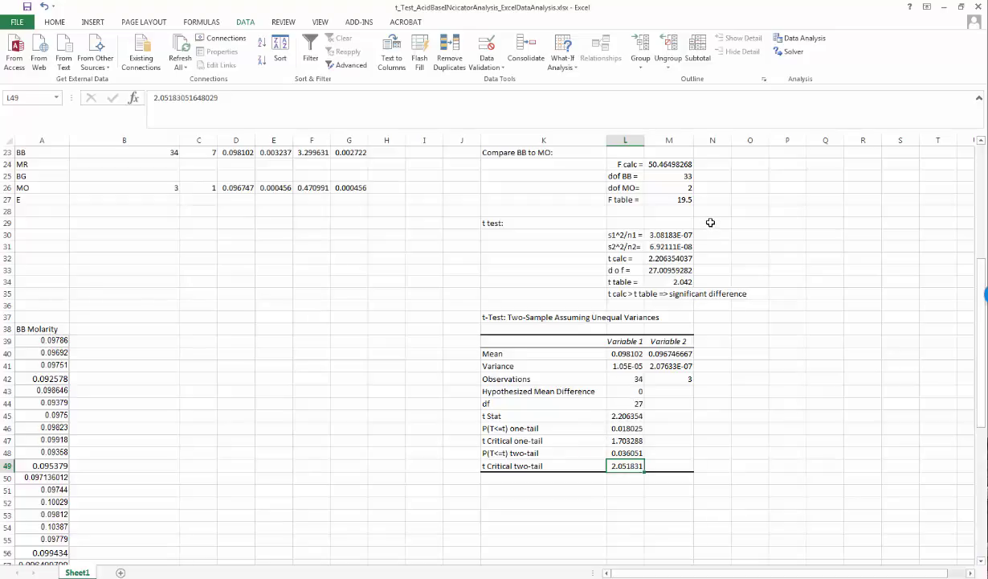
left_click(624, 402)
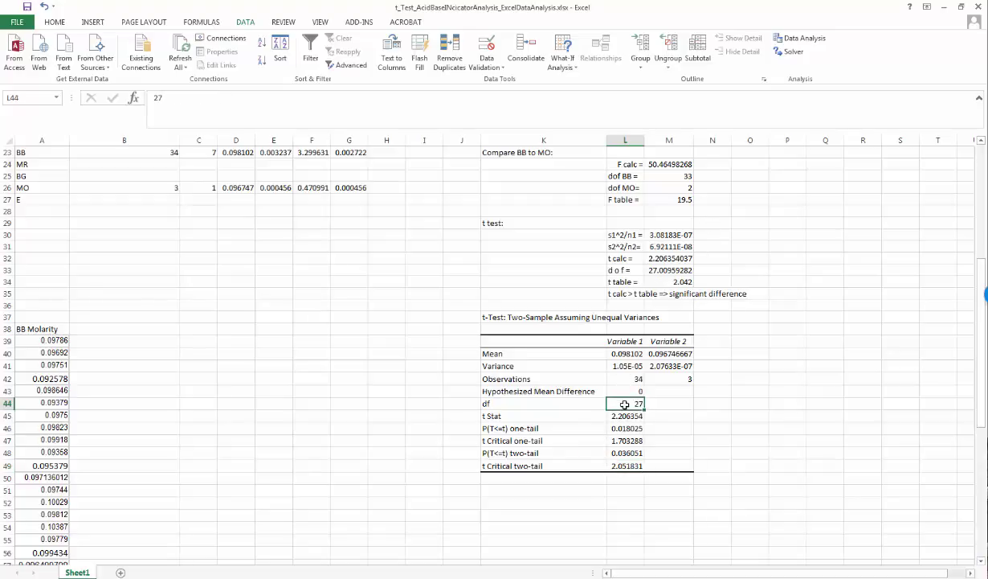
left_click(628, 466)
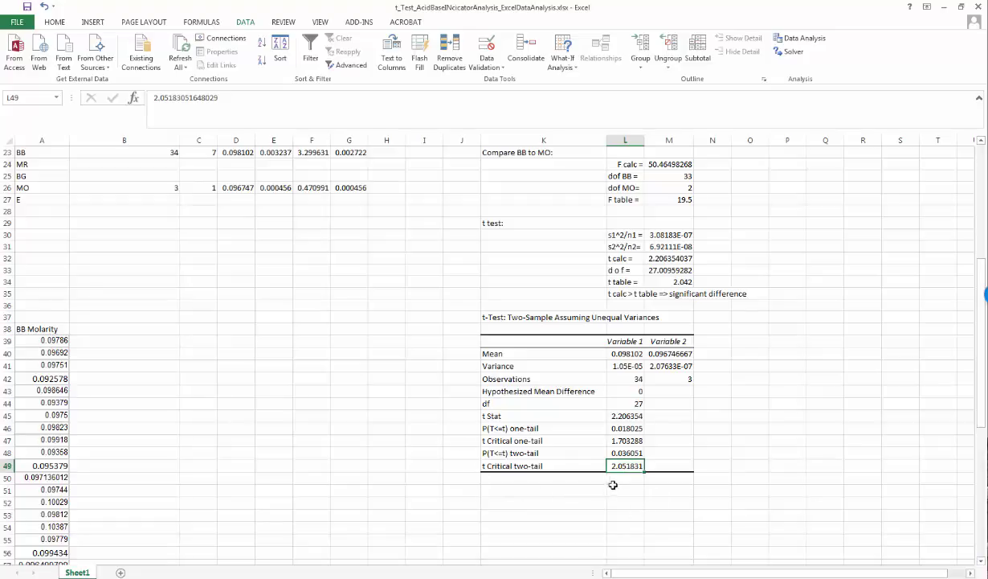
left_click(683, 282)
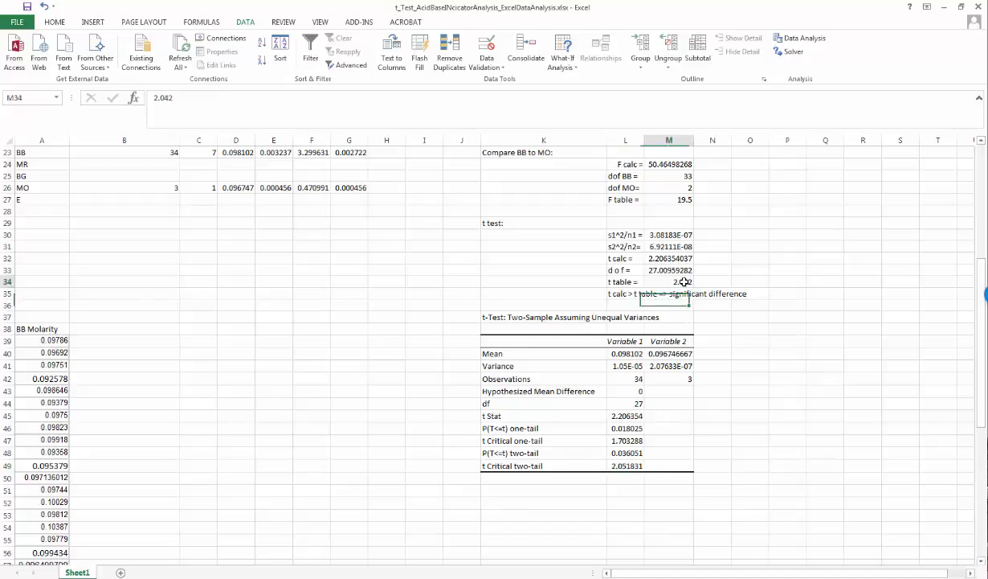
left_click(627, 465)
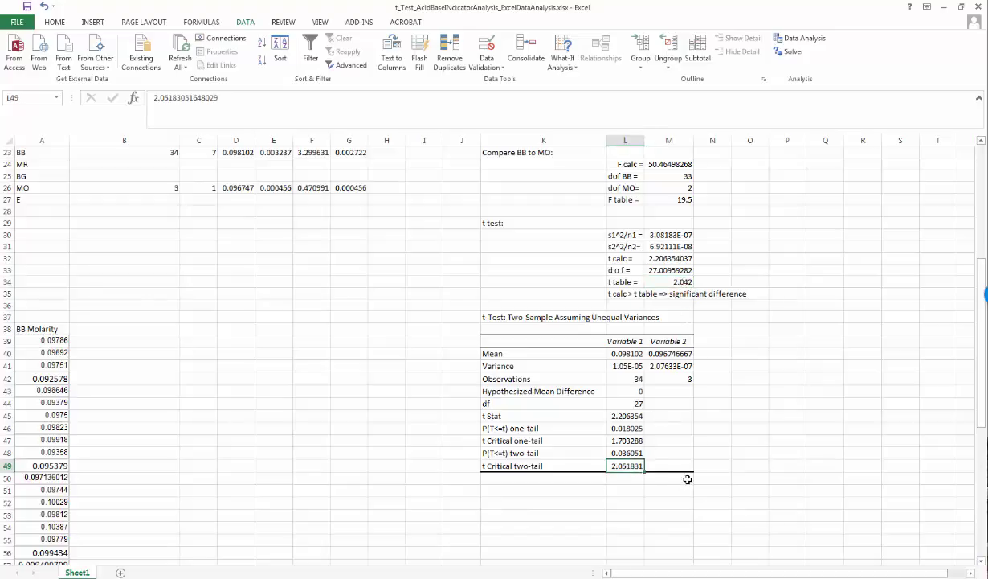
left_click(629, 417)
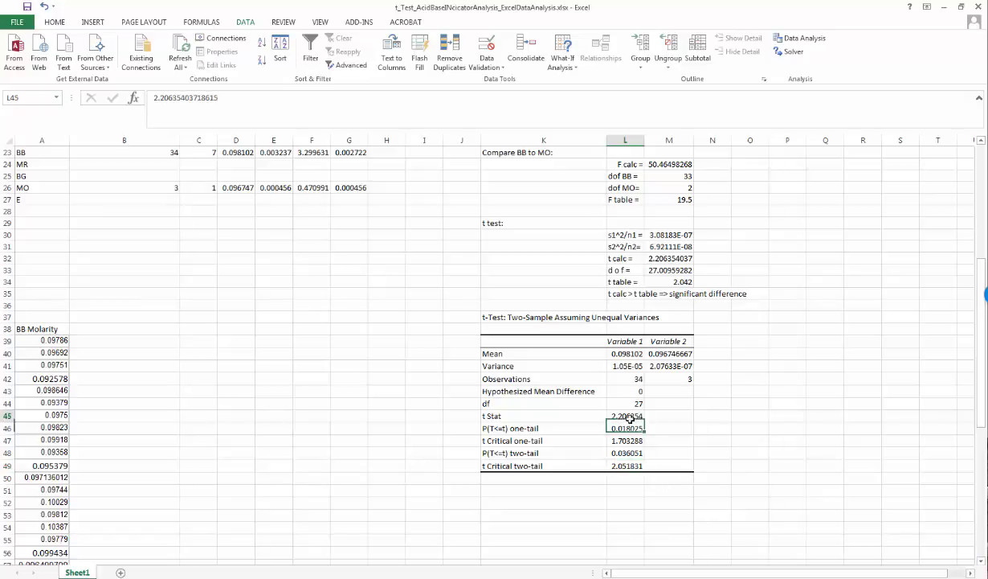
left_click(633, 466)
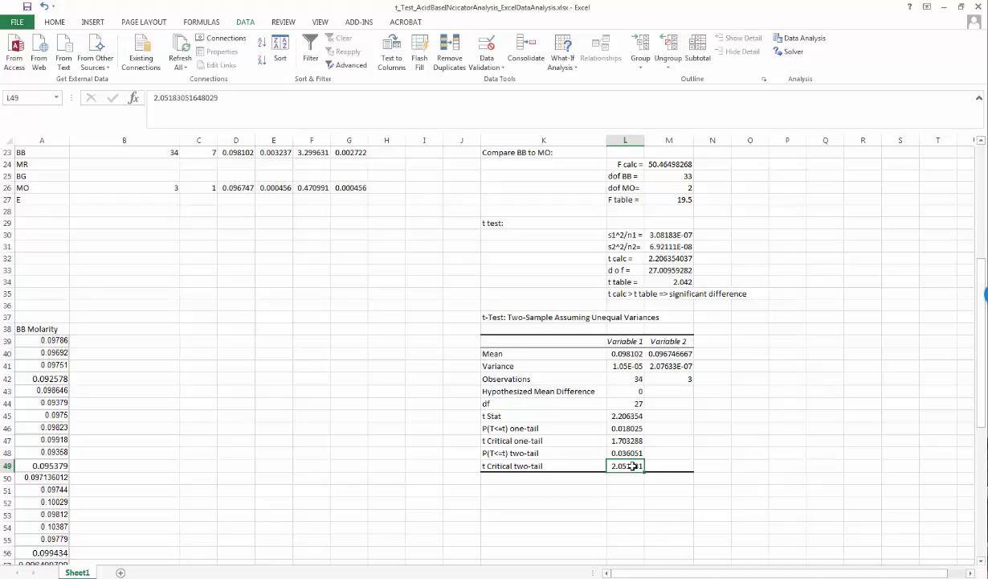
left_click(627, 415)
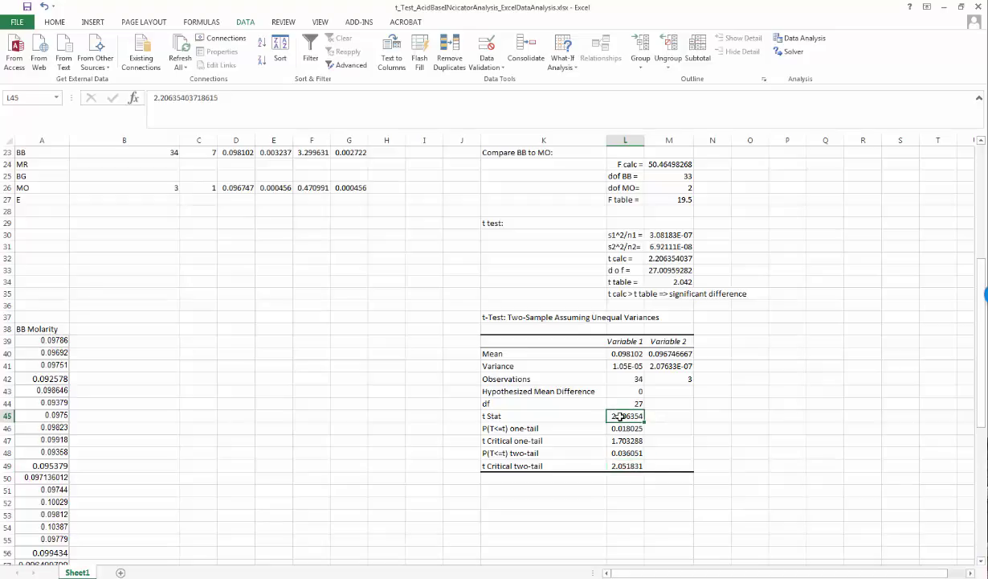
left_click(628, 466)
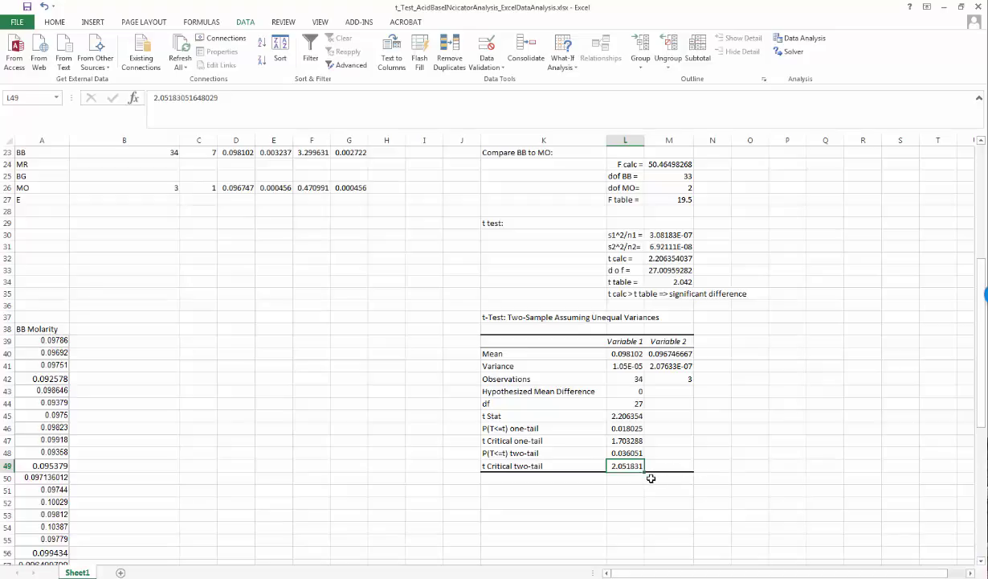
left_click(616, 294)
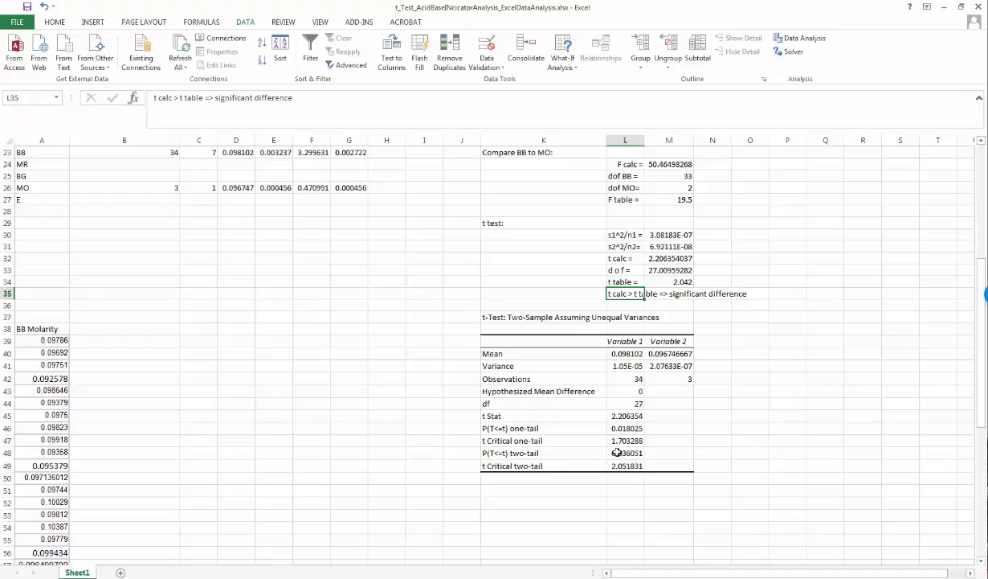
left_click(623, 453)
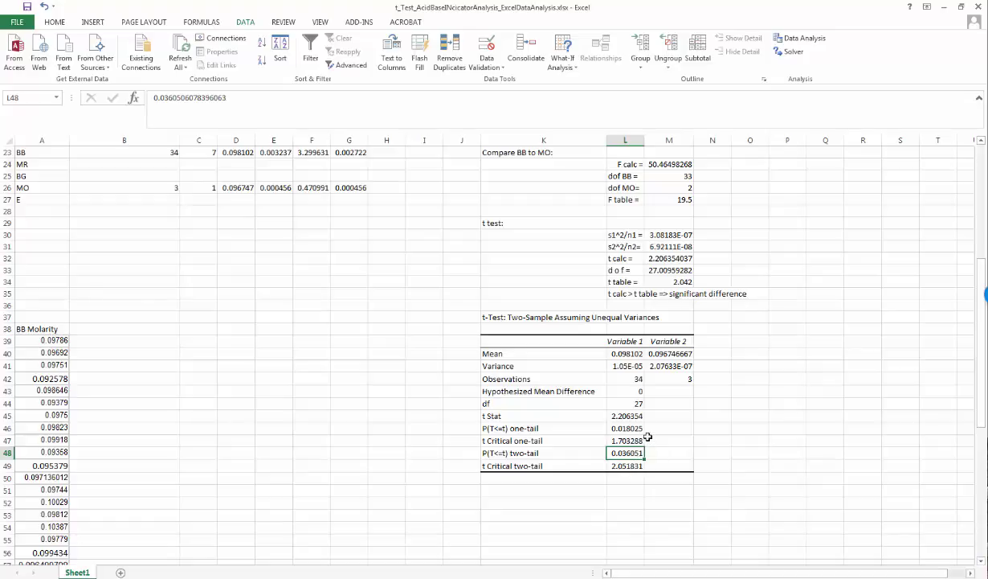
left_click(664, 351)
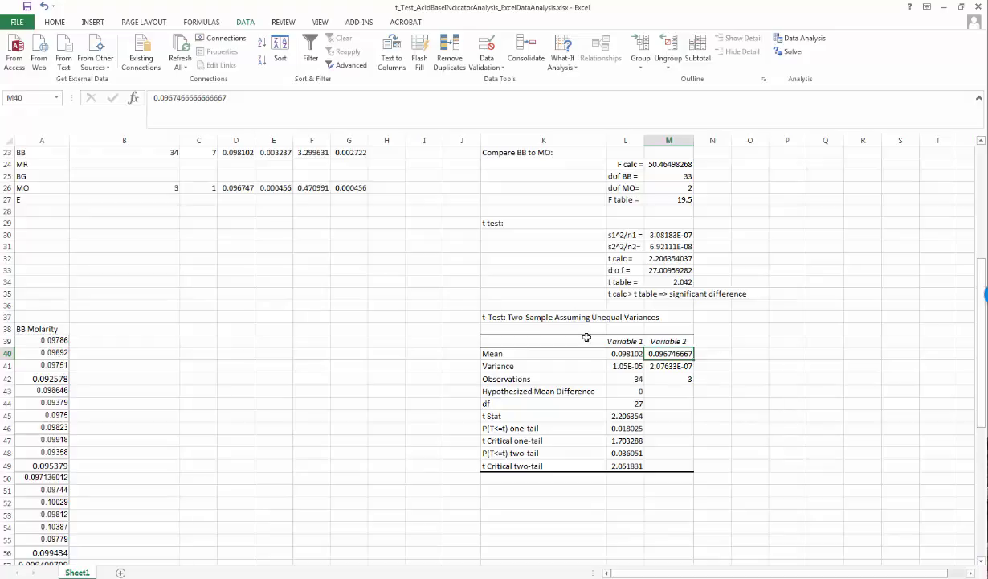
left_click(802, 38)
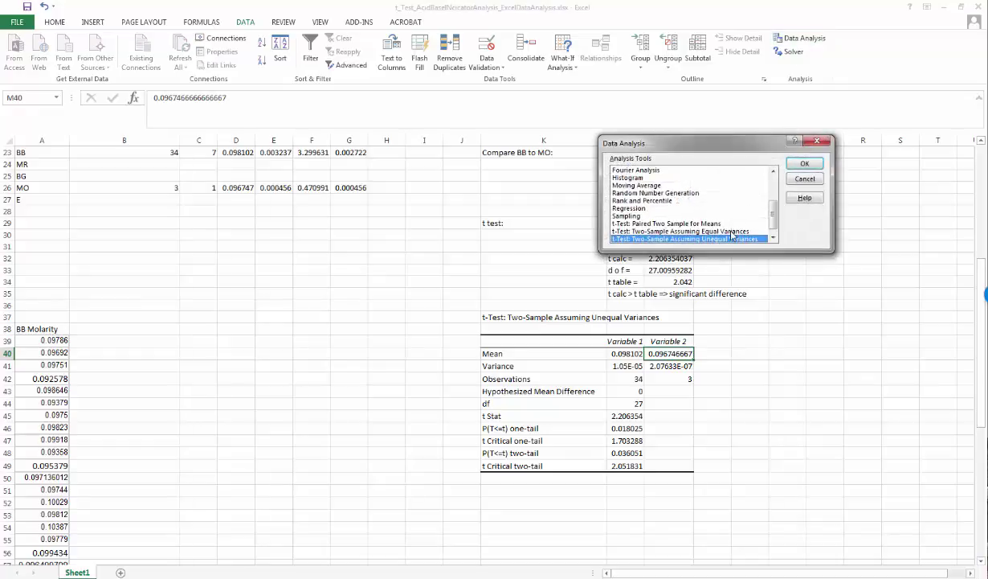
left_click(731, 232)
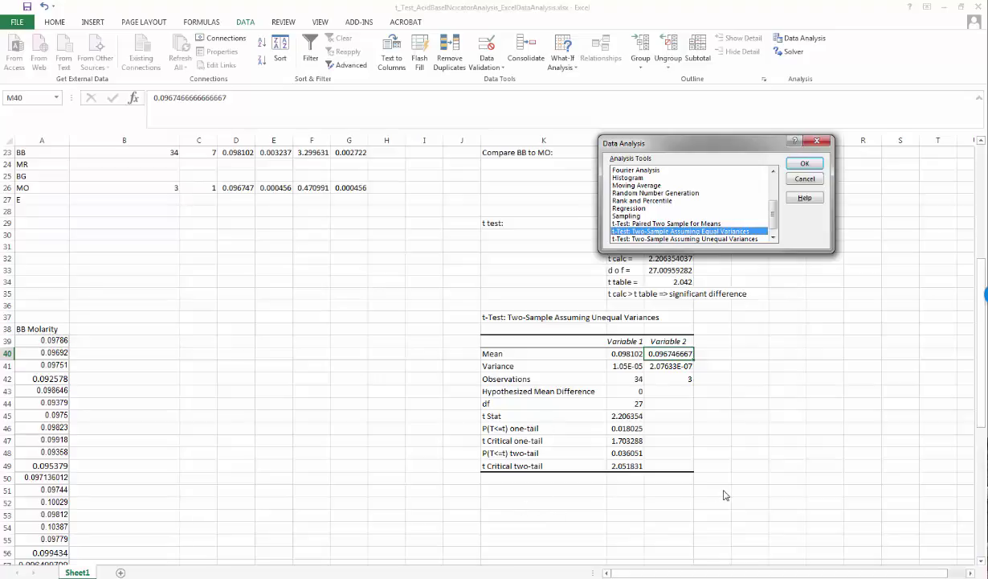
left_click(804, 179)
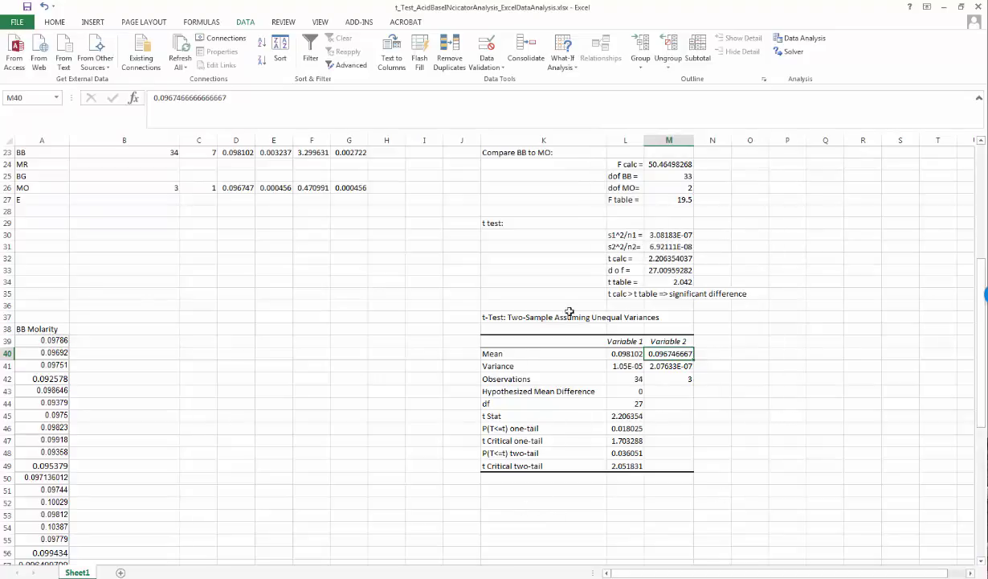